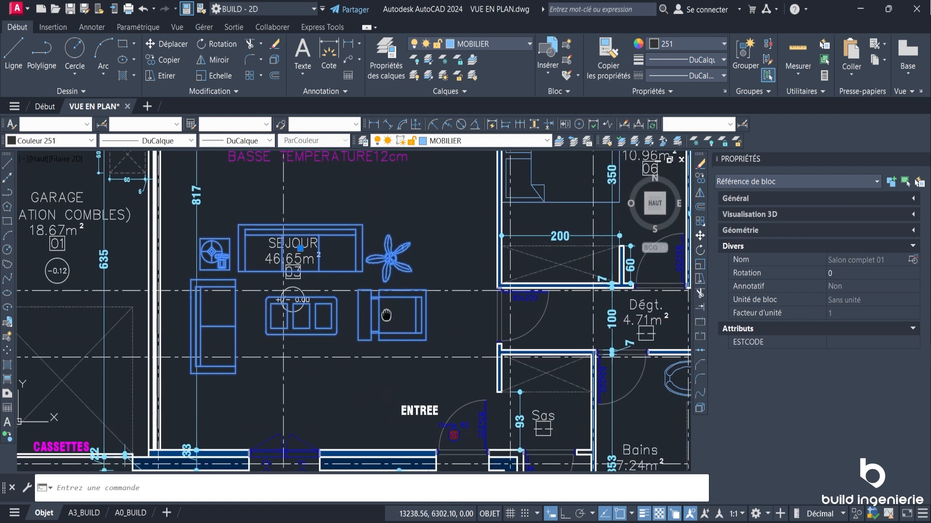
Step: Copy the living-room furniture block from the SEJOUR to the empty space left of the floor plan
scroll(372, 272, "down", 4)
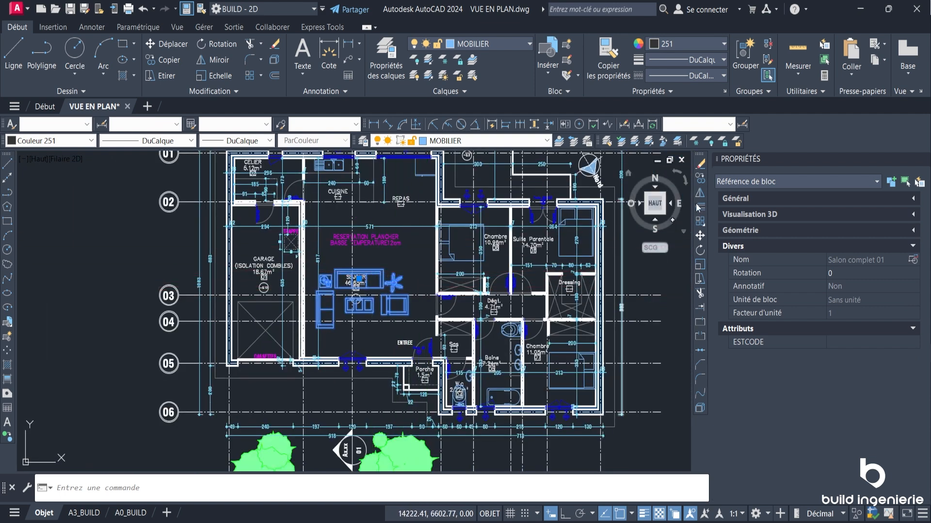
left_click(700, 179)
left_click(382, 266)
middle_click_drag(135, 250, 382, 242)
left_click(378, 231)
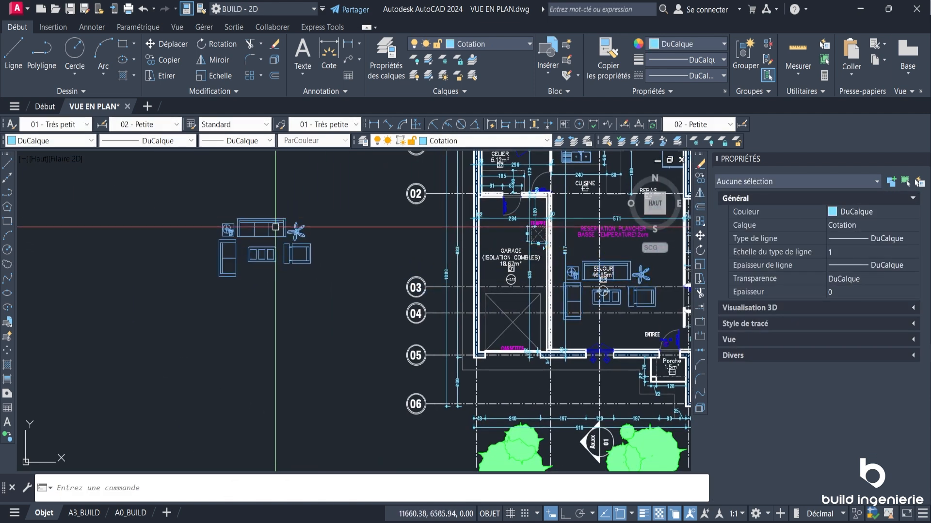
Step: Explode the copied living-room furniture block with Explode Attributes
scroll(360, 224, "up", 4)
scroll(360, 224, "down", 4)
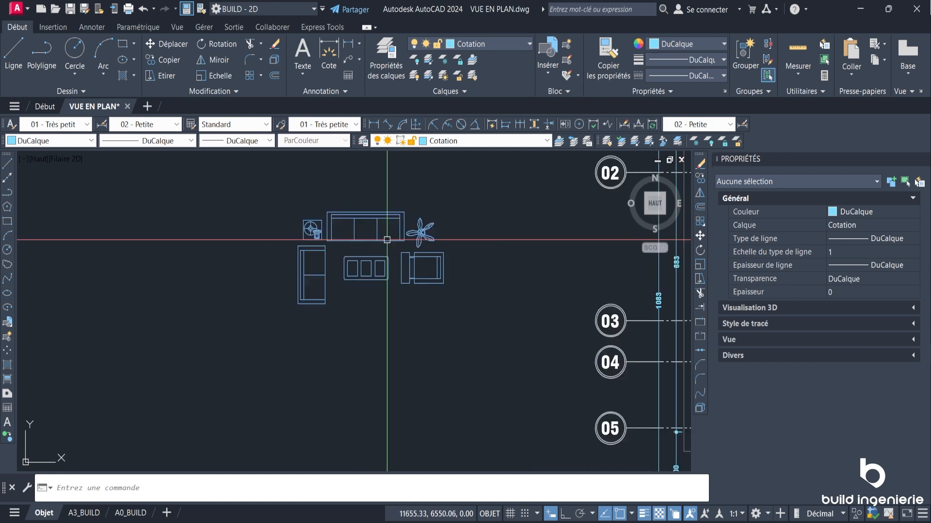
left_click(387, 264)
left_click(387, 244)
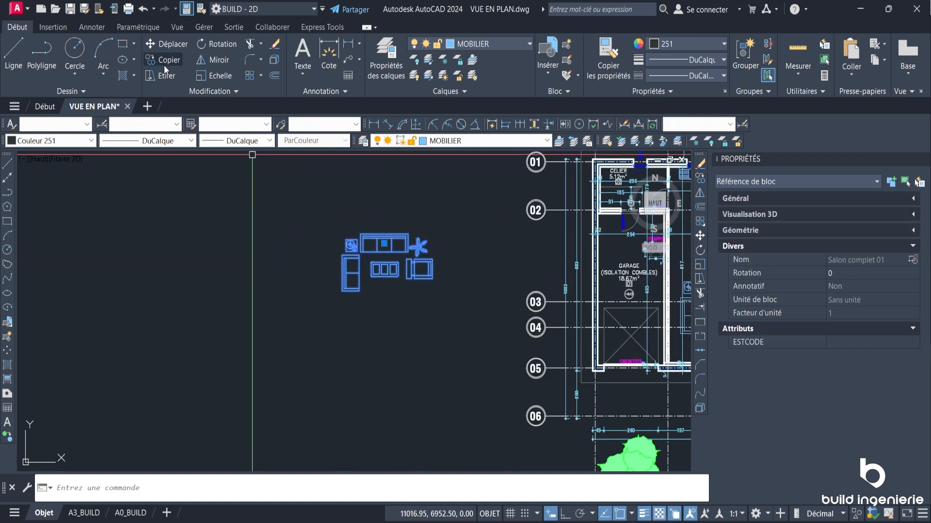
left_click(324, 26)
left_click(29, 72)
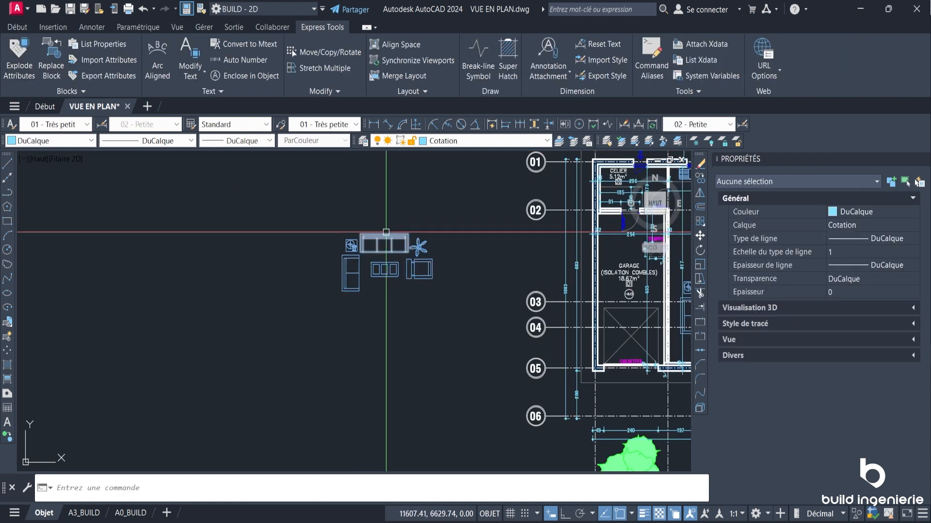
Step: Select the loveseat, coffee table, armchair and three-seat sofa of the exploded set to examine them as separate blocks
scroll(389, 234, "up", 5)
left_click(254, 263)
key("Escape")
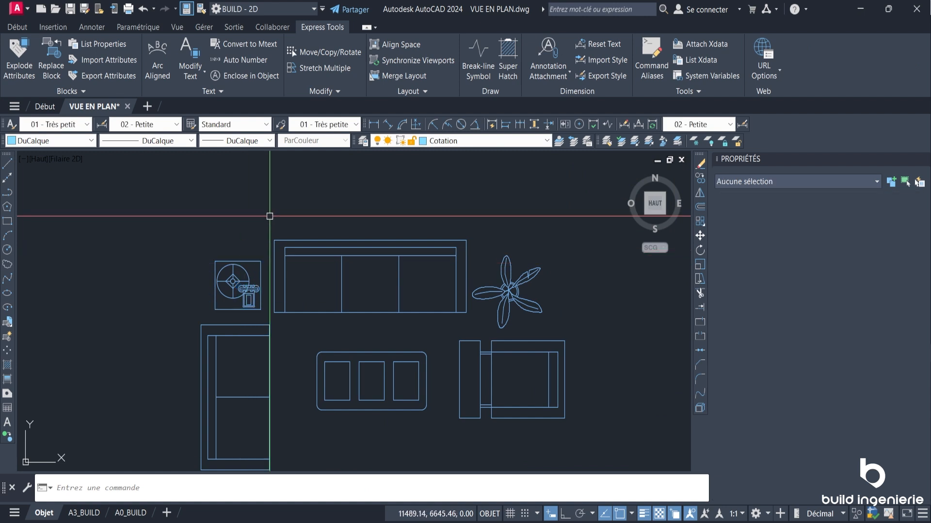
scroll(320, 206, "down", 2)
left_click(288, 290)
key("Escape")
left_click(345, 313)
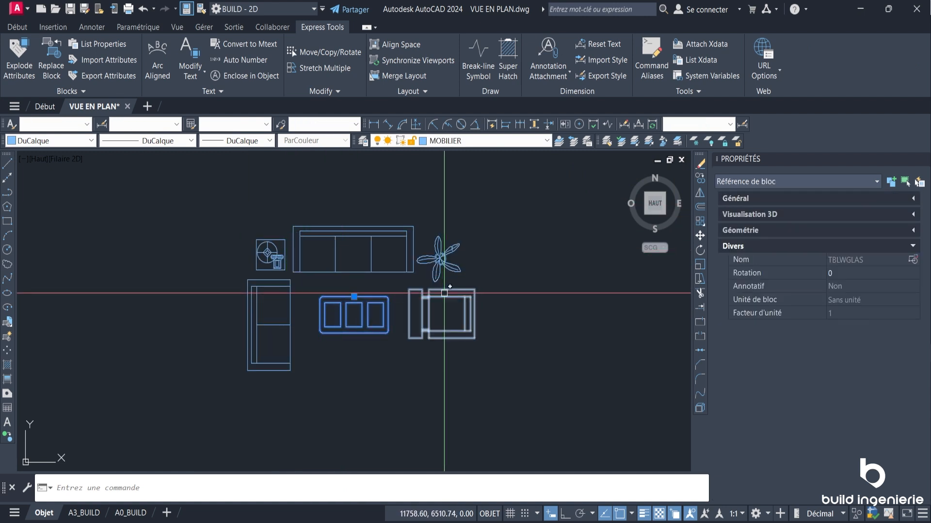
left_click(442, 292)
key("Escape")
left_click(389, 227)
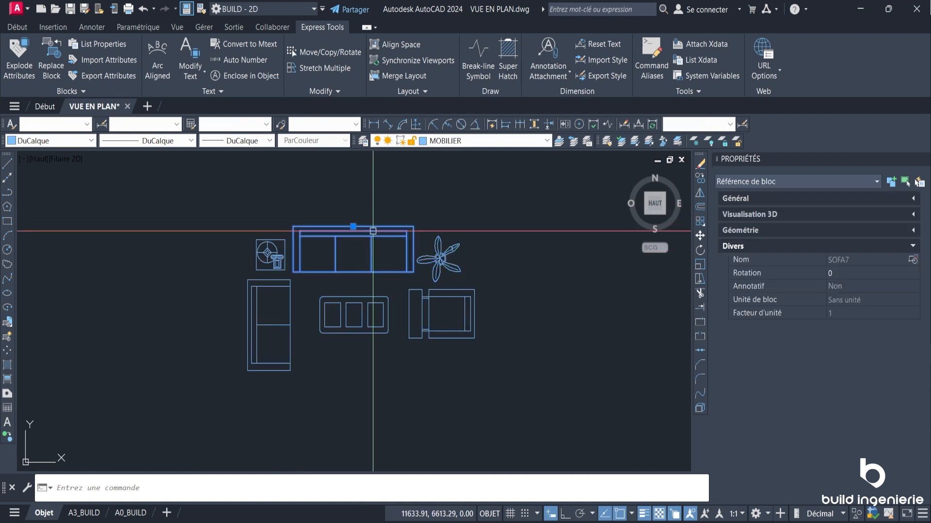
key("Escape")
Step: Inspect the side table and the phone on it by selecting them separately
left_click(277, 256)
scroll(278, 257, "up", 6)
key("Escape")
left_click(307, 250)
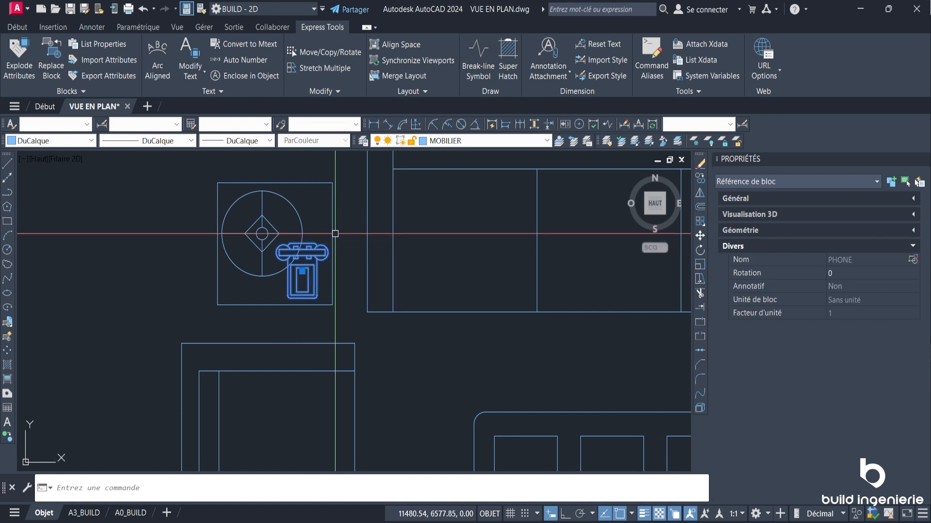
scroll(308, 203, "down", 6)
key("Escape")
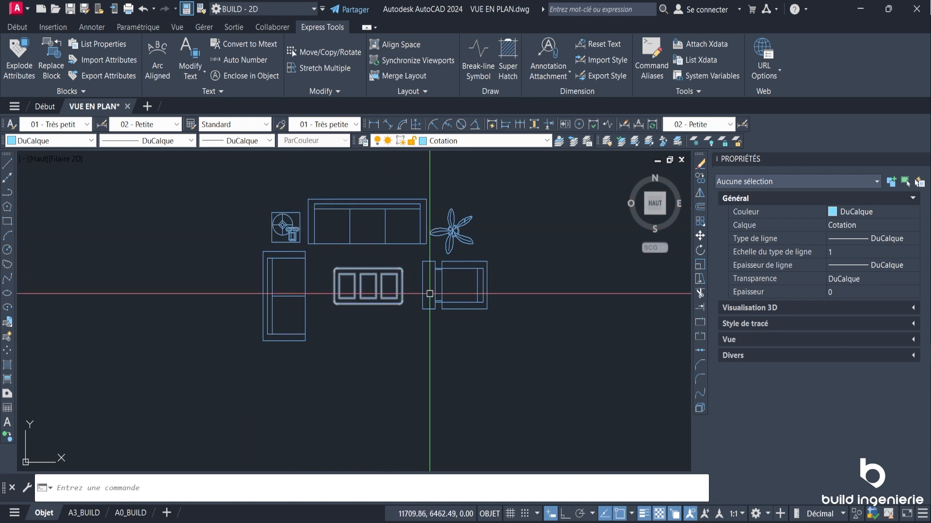
Step: Check the sofa, plant, armchair, coffee table and loveseat again by selecting and deselecting them individually
left_click(391, 208)
key("Escape")
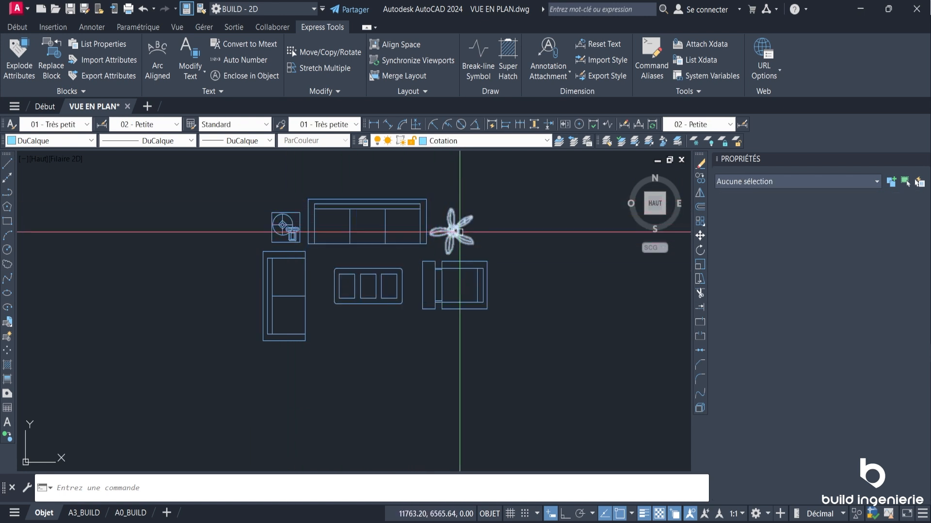
left_click(460, 232)
left_click(463, 268)
key("Escape")
left_click(401, 275)
key("Escape")
left_click(302, 257)
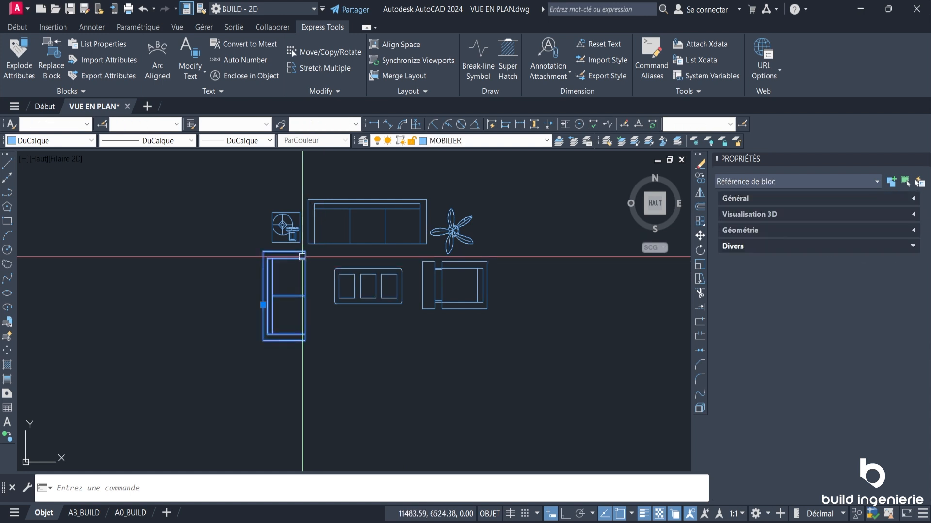
key("Escape")
scroll(318, 253, "down", 4)
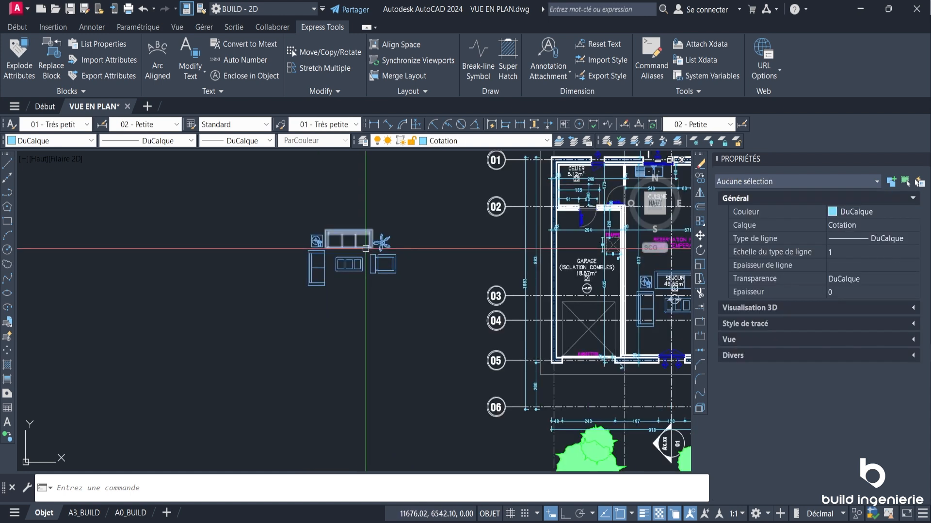
scroll(365, 249, "up", 4)
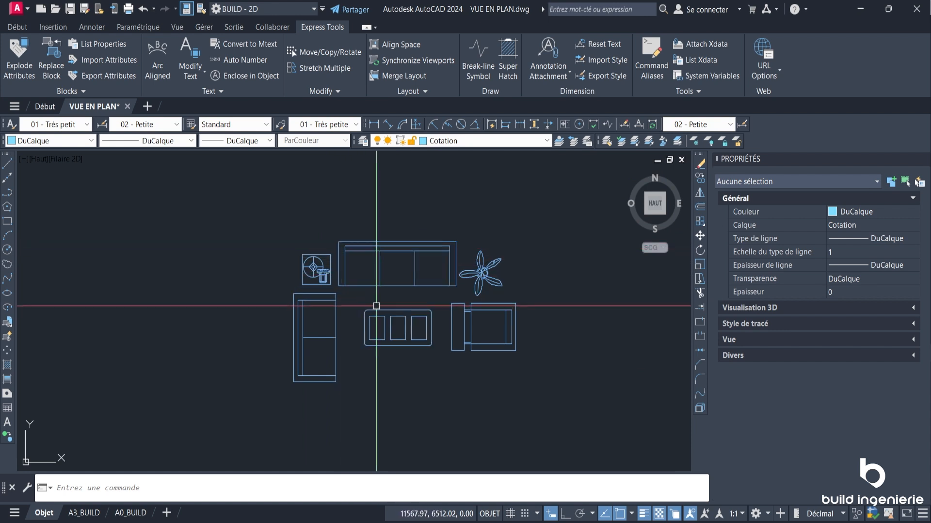
left_click(345, 272)
key("Escape")
Step: Copy the three-seat sofa, coffee table and armchair to the empty area above and left of the exploded set
scroll(437, 264, "down", 2)
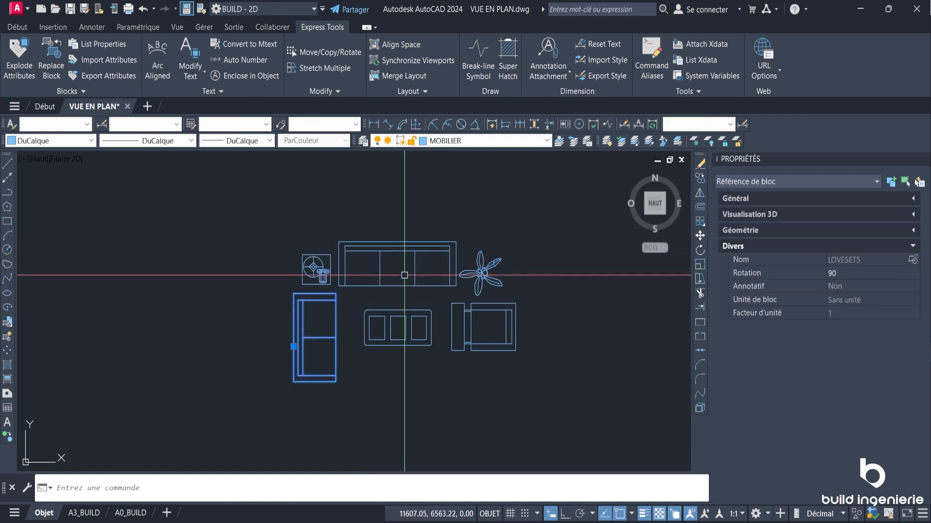
left_click(422, 258)
left_click(413, 297)
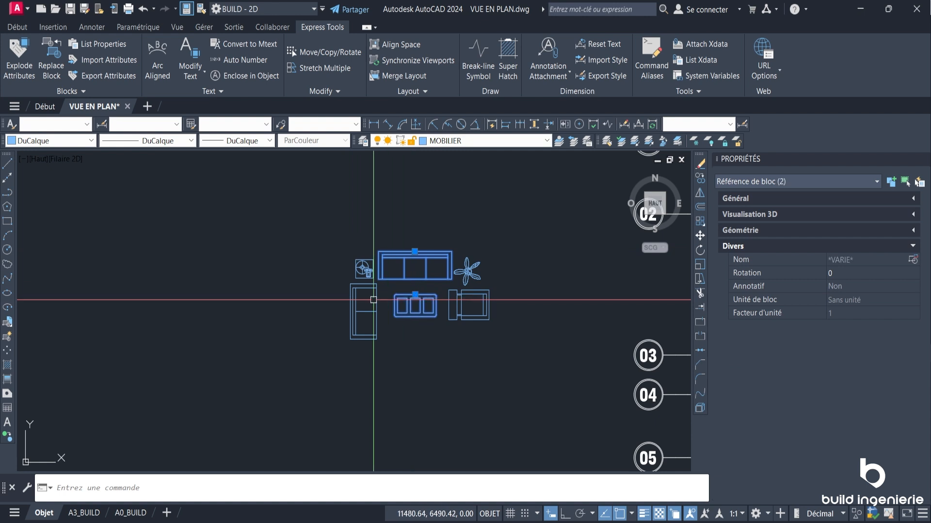
left_click(460, 303)
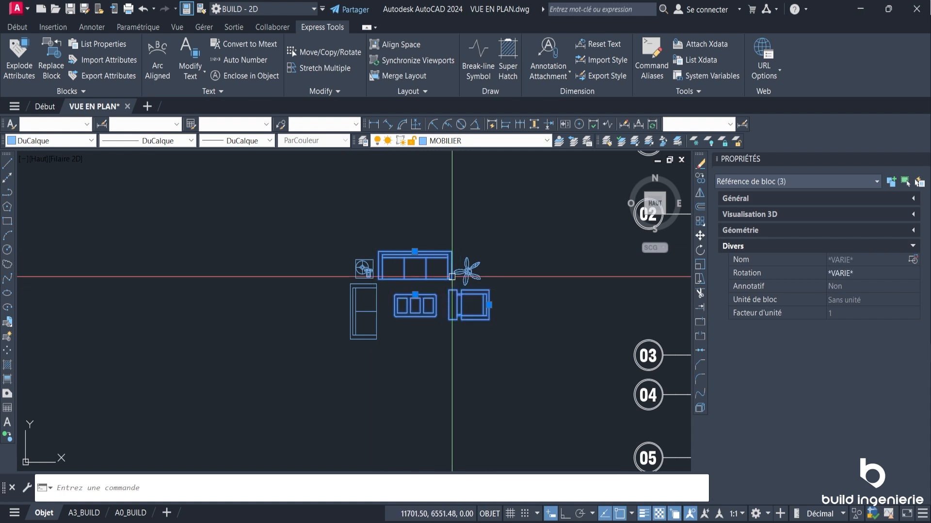
left_click(698, 180)
left_click(407, 230)
middle_click_drag(367, 208, 441, 268)
left_click(263, 202)
key("Escape")
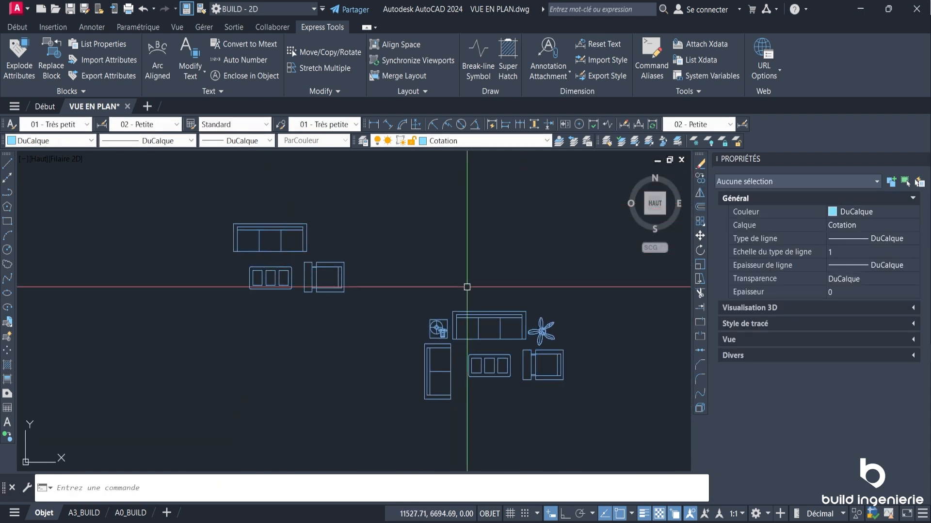
Step: Compare the full exploded furniture set with the three copied pieces by selecting each set with a window
left_click(555, 411)
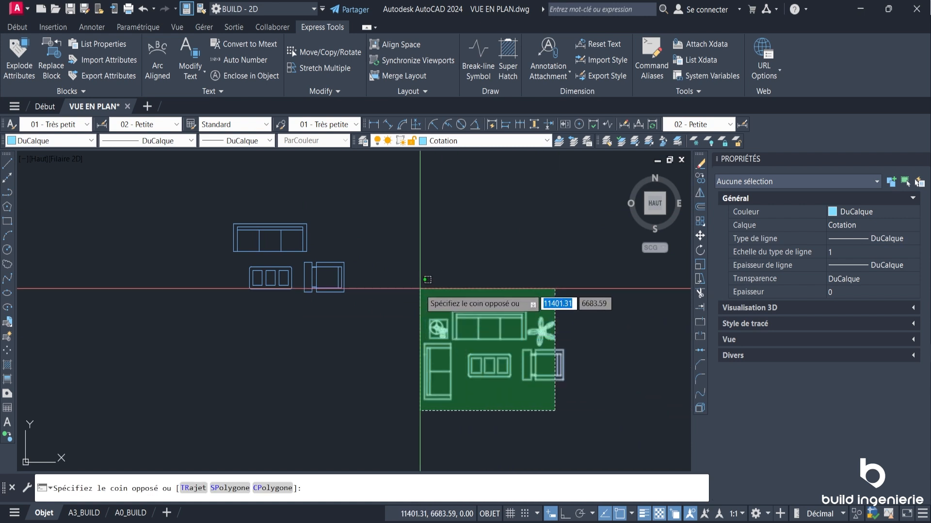
left_click(427, 279)
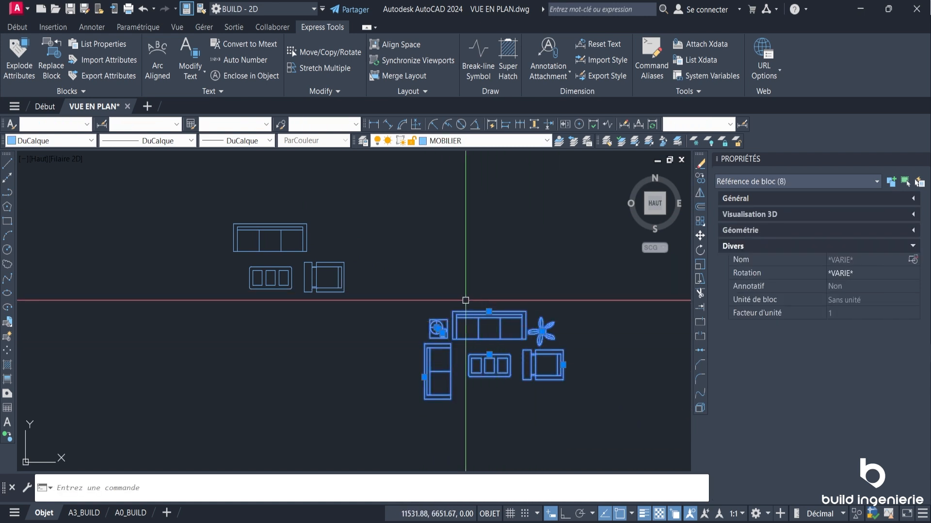
key("Escape")
left_click(316, 324)
left_click(259, 226)
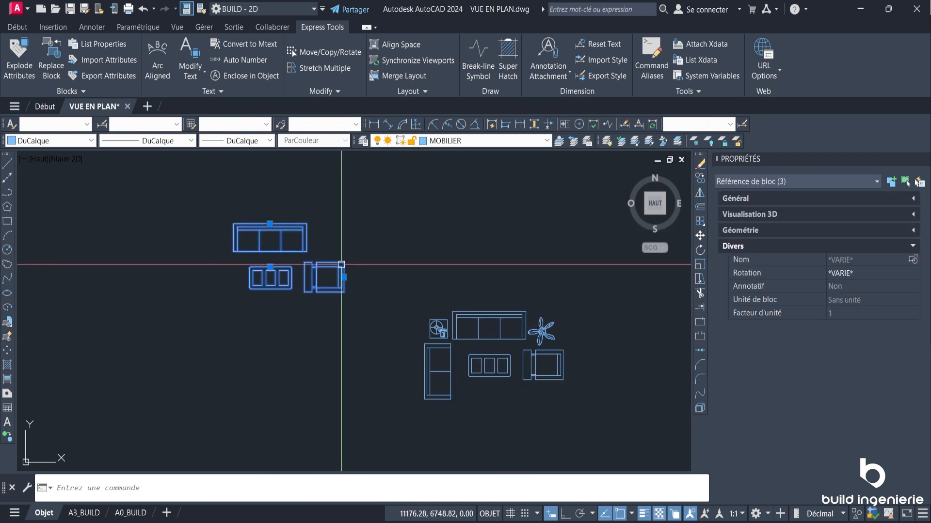
key("Escape")
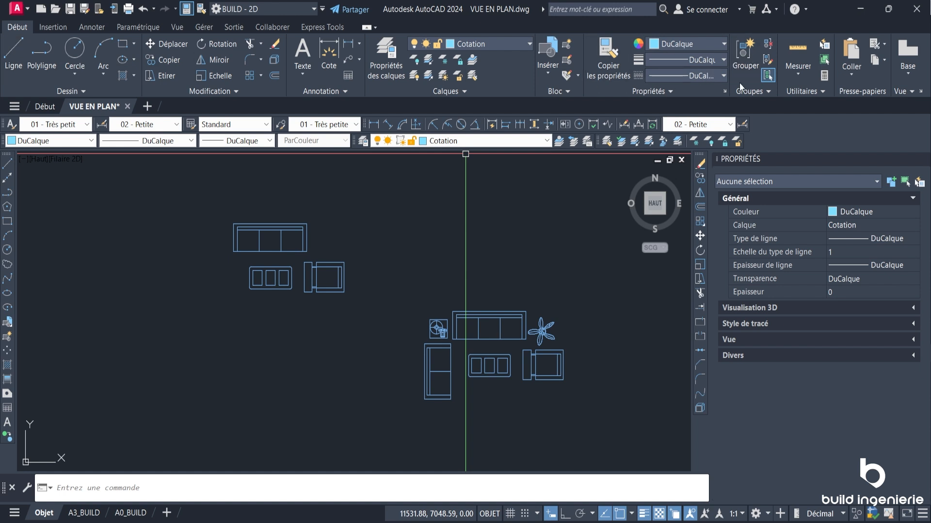
Step: Group the copied sofa, coffee table and armchair without a name, and check that they select as one object
left_click(749, 68)
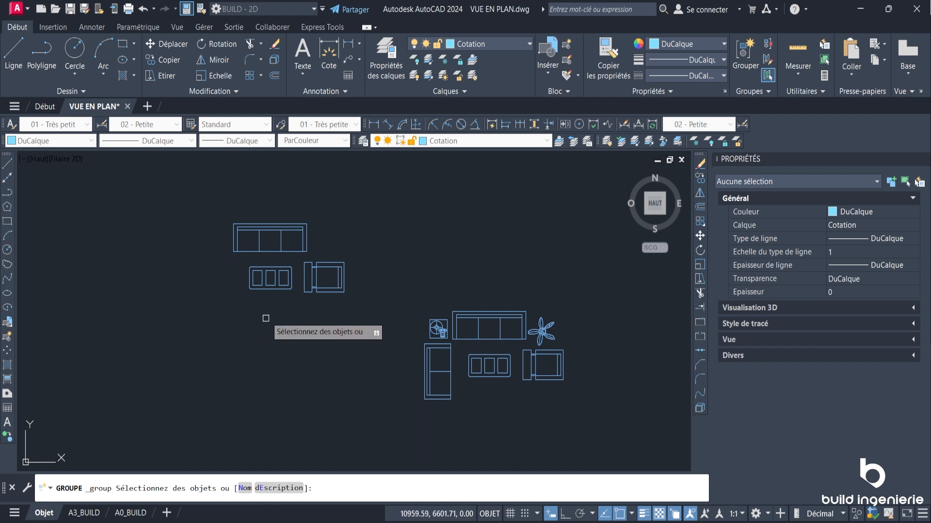
left_click(278, 250)
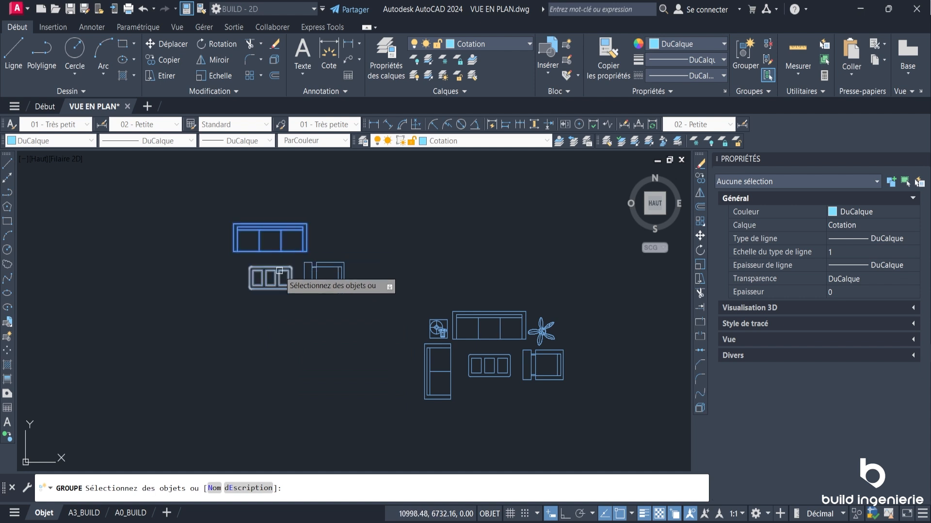
left_click(292, 272)
left_click(318, 282)
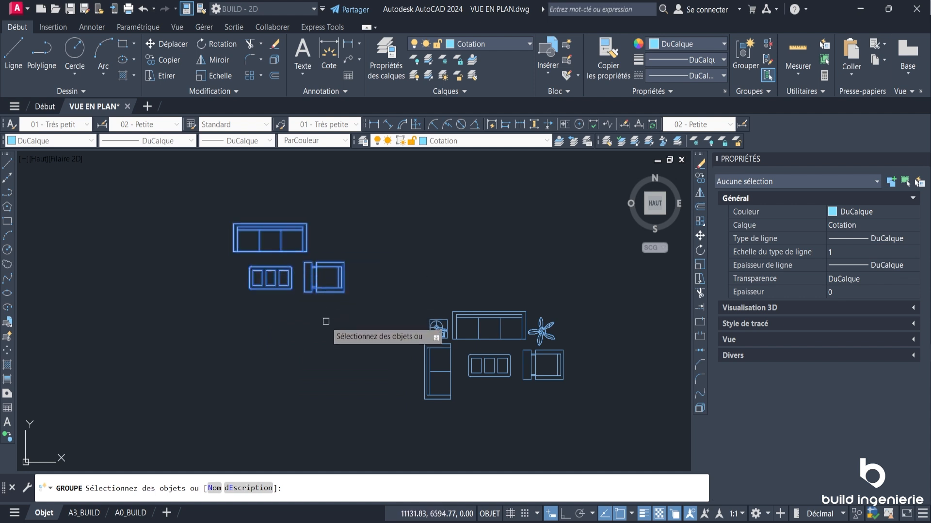
key("Return")
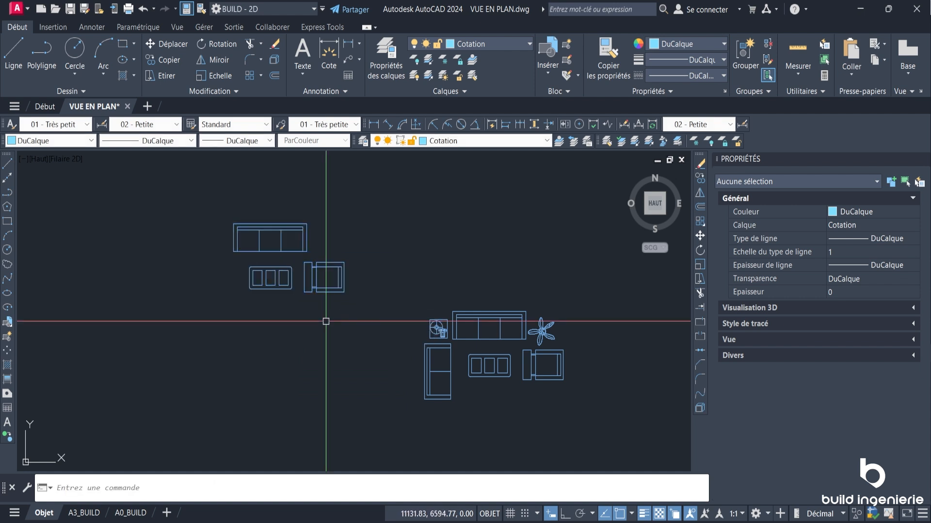
left_click(301, 252)
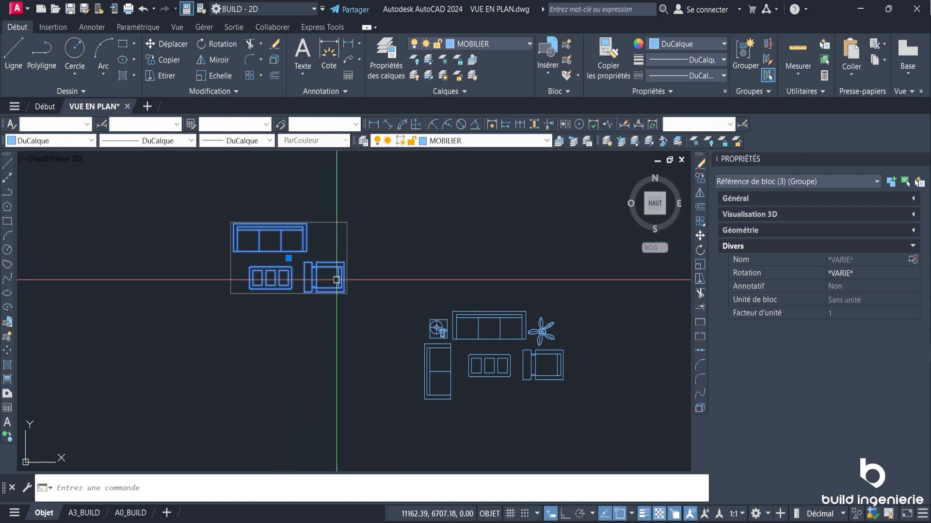
key("Escape")
middle_click_drag(490, 263, 382, 248)
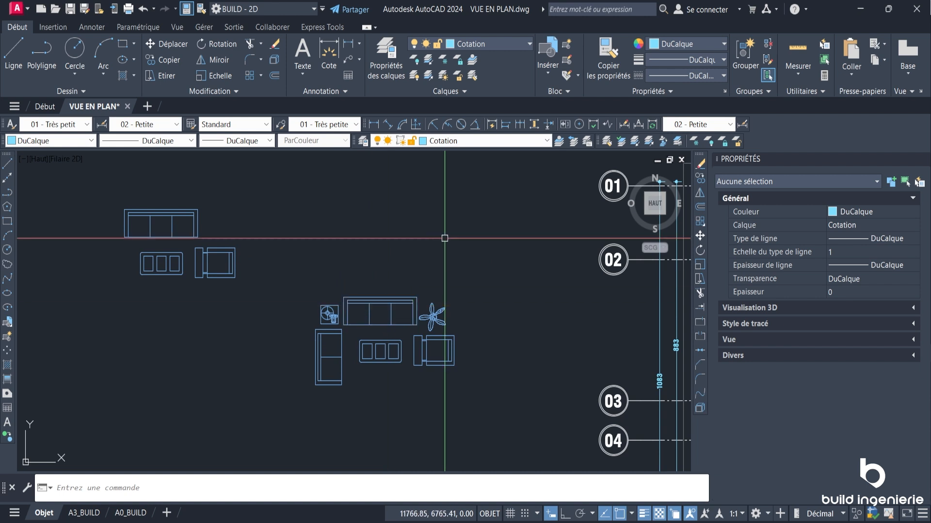
left_click(744, 62)
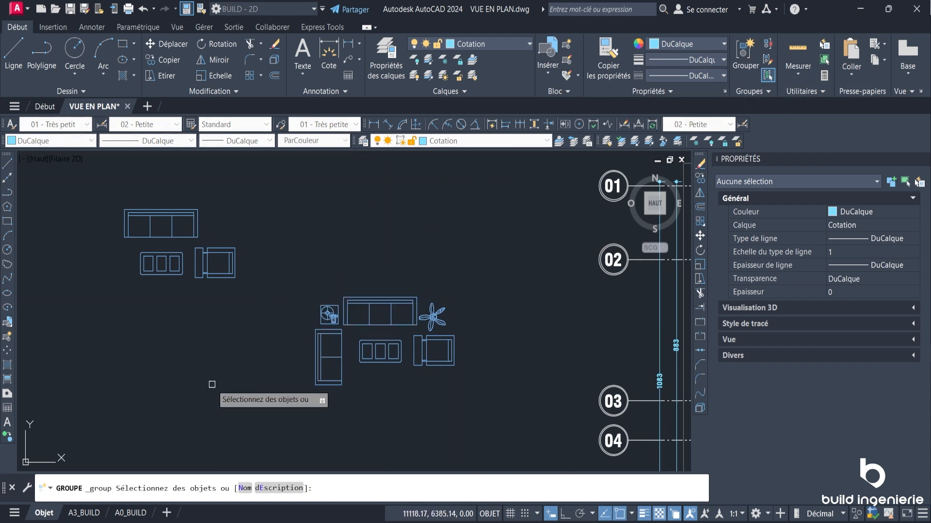
left_click(245, 488)
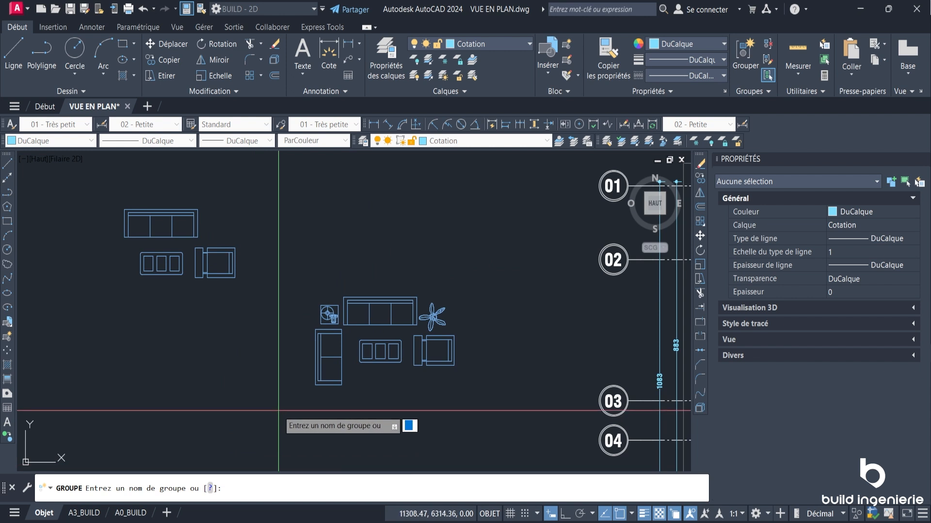
type("salon")
key("Return")
type("co")
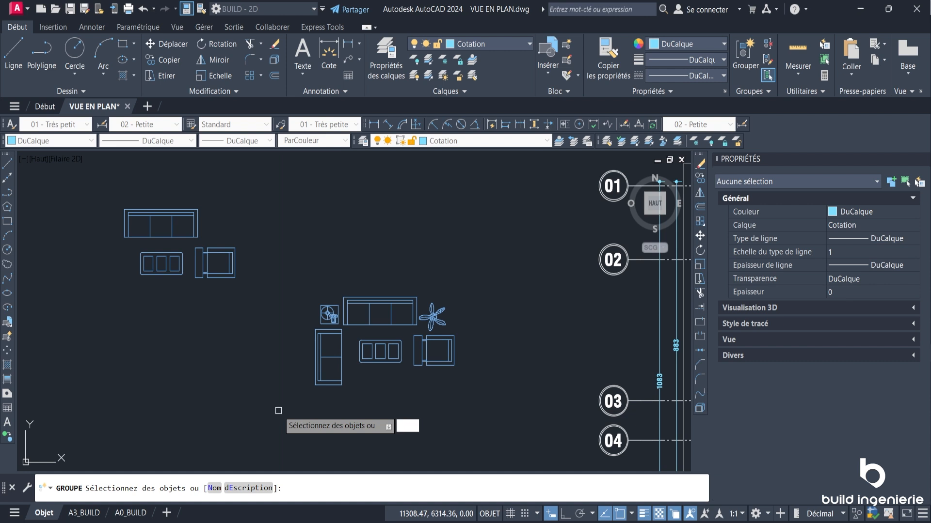
key("Return")
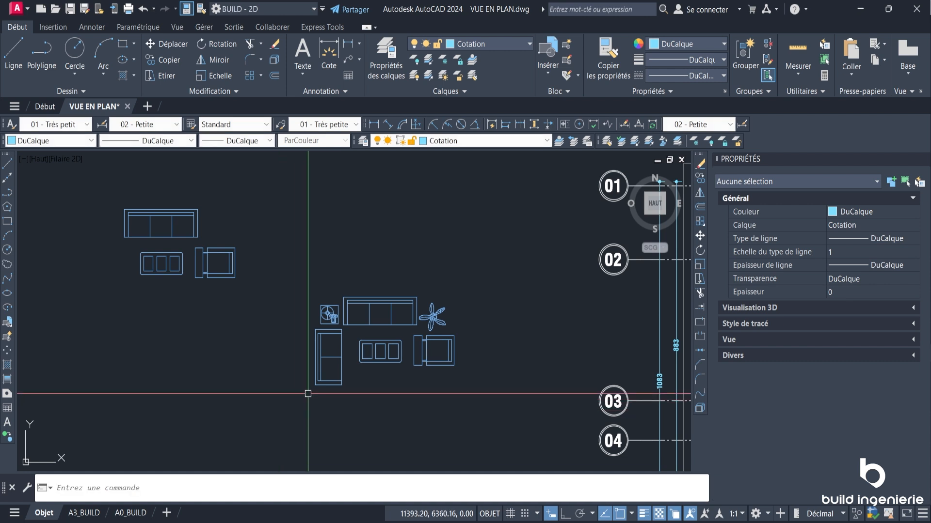
Step: Group the full furniture set, including the plant and loveseat, as a named group called salon_composé
left_click(755, 51)
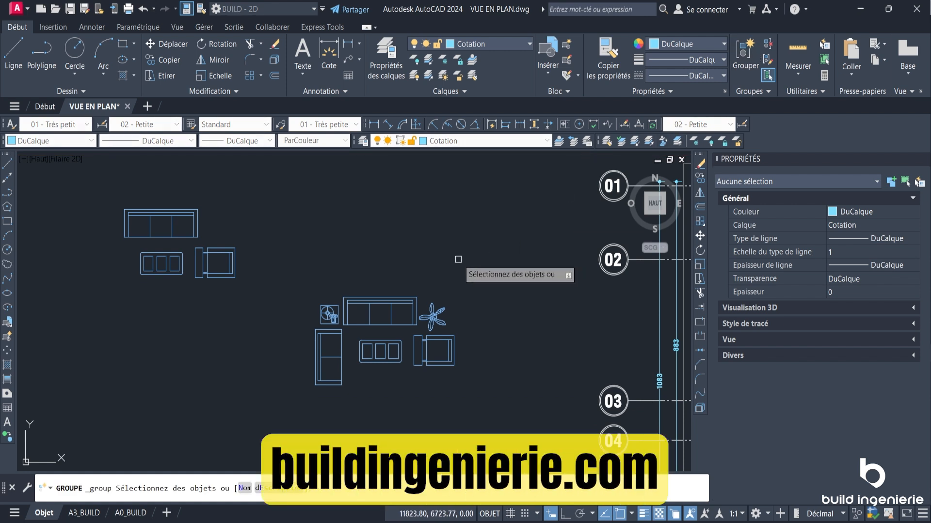
type("n")
key("Return")
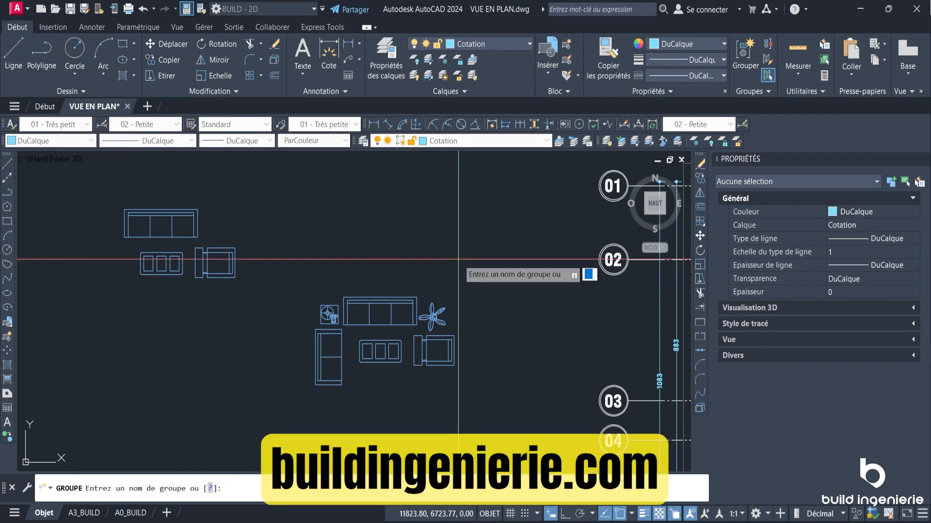
type("salon_cop")
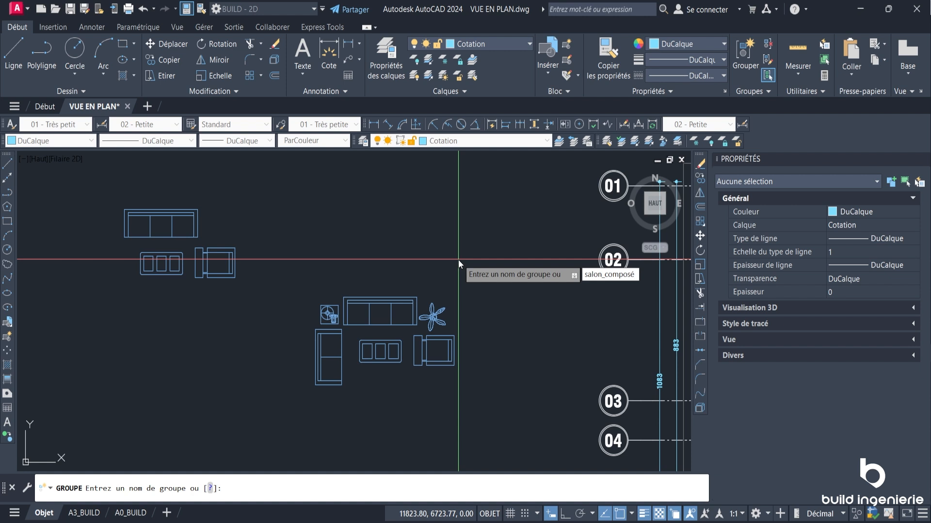
type("osé")
key("Return")
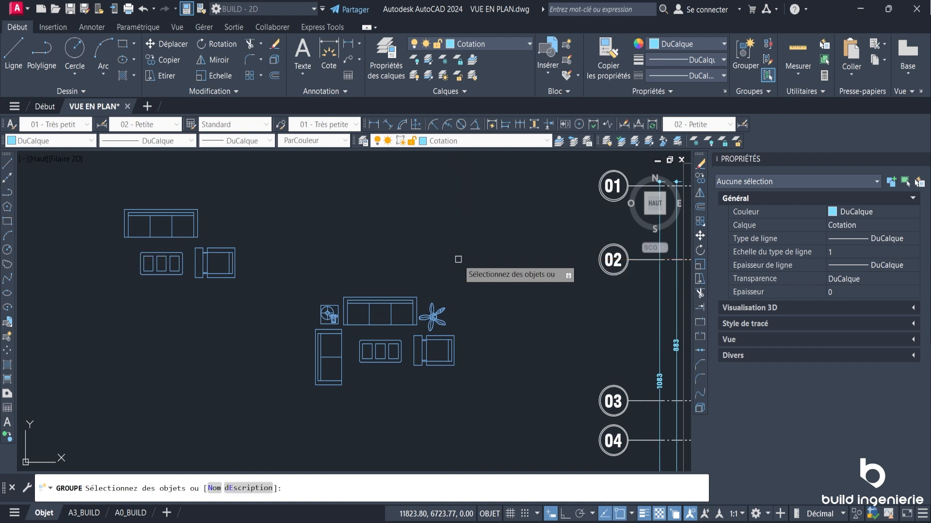
left_click(452, 405)
left_click(320, 253)
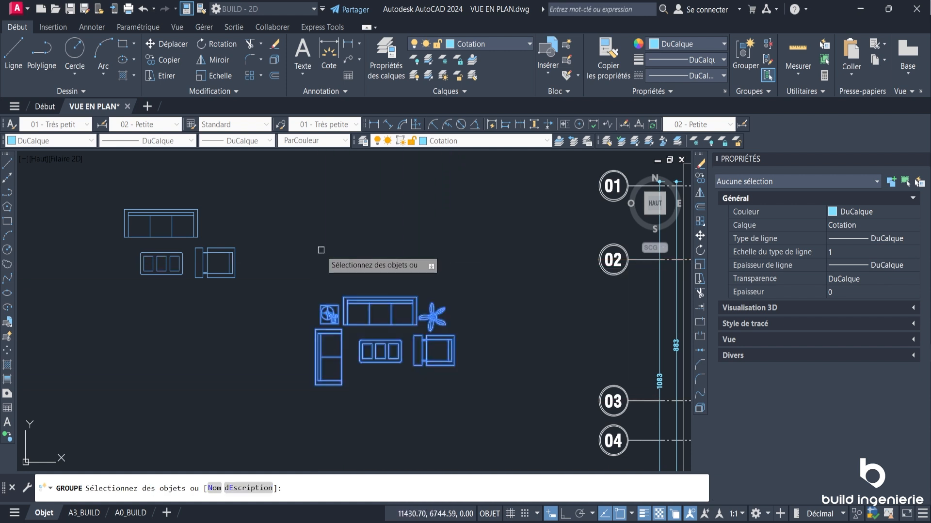
key("Return")
Step: Check that the full furniture set and the three-piece set each select as one group, alternating between them
left_click(332, 309)
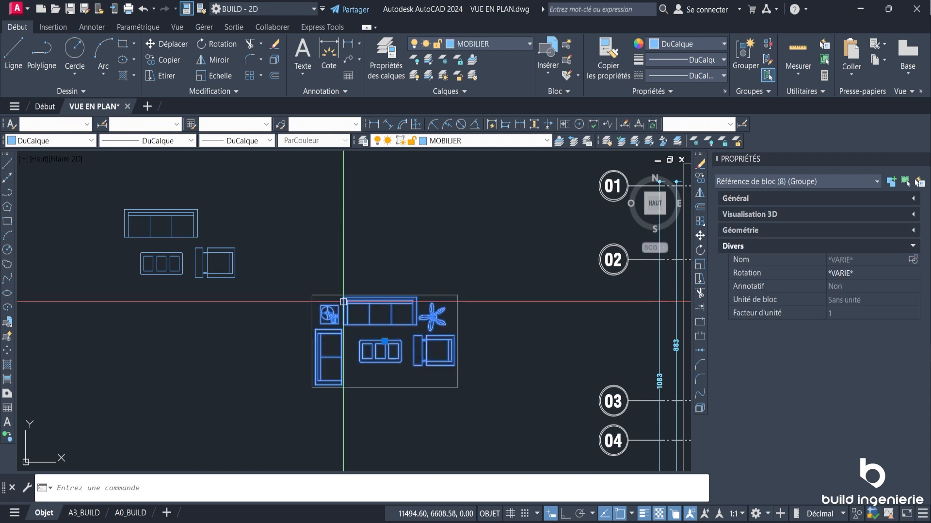
left_click(212, 239)
left_click(175, 266)
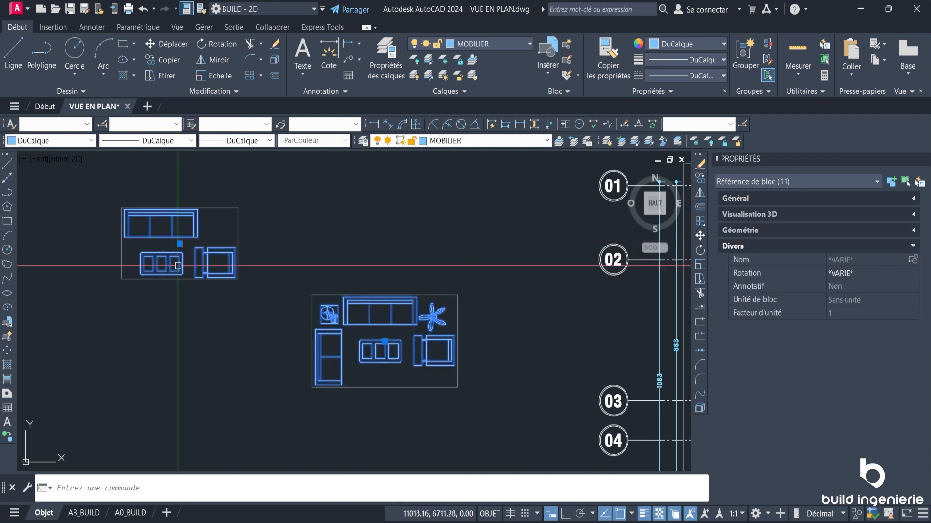
key("Escape")
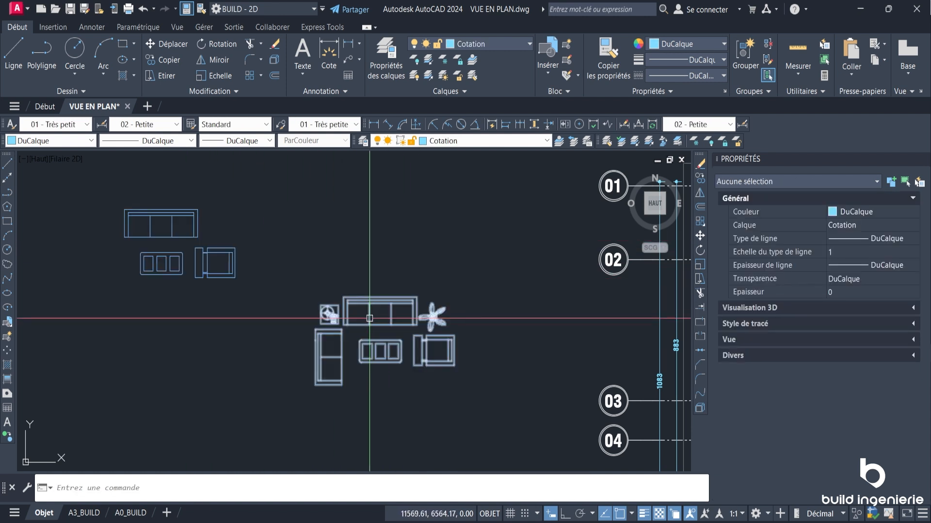
left_click(426, 318)
key("Escape")
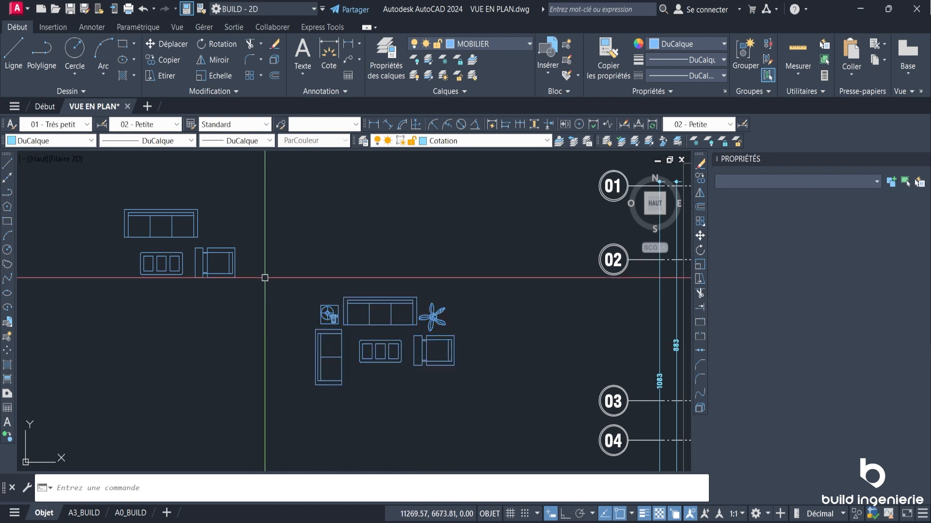
left_click(204, 254)
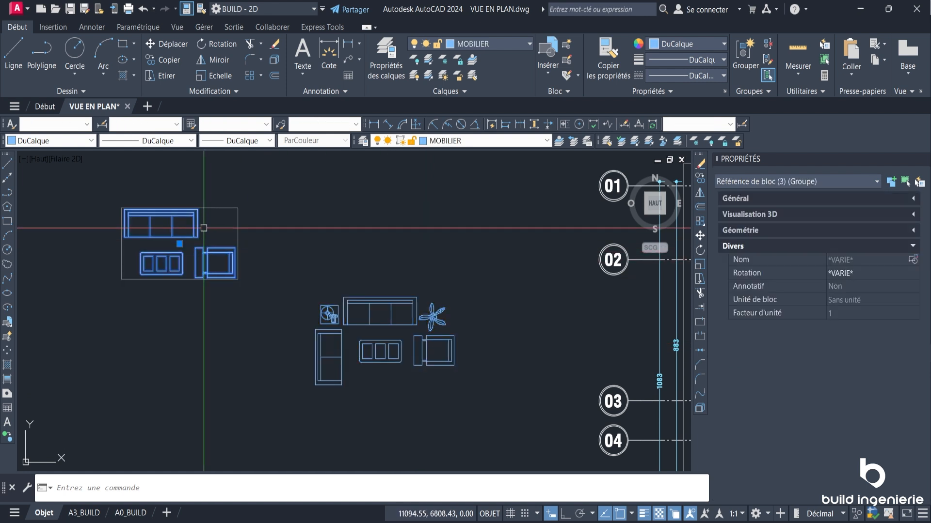
key("Escape")
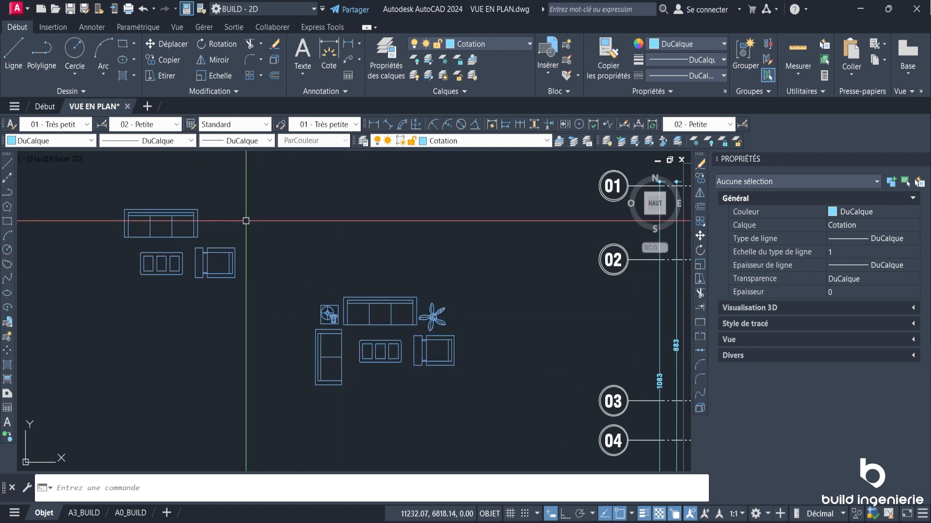
left_click(197, 237)
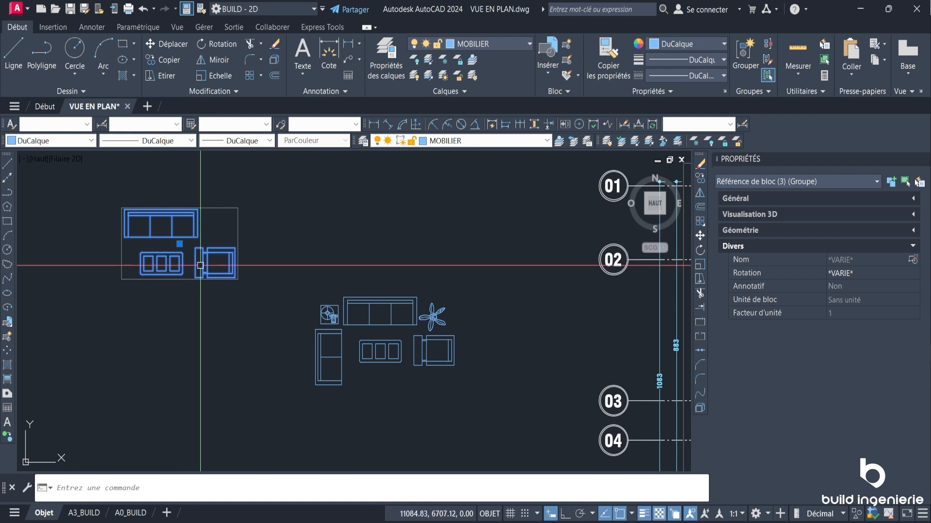
key("Escape")
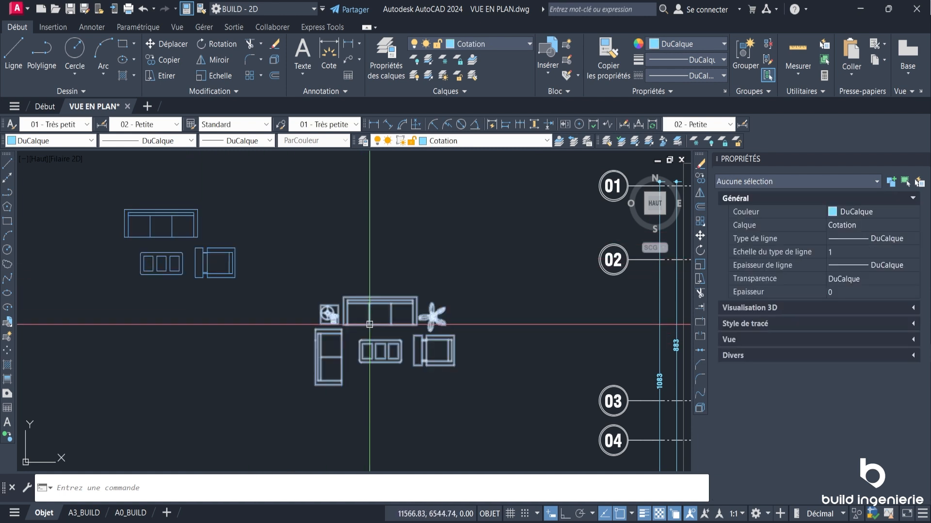
left_click(422, 350)
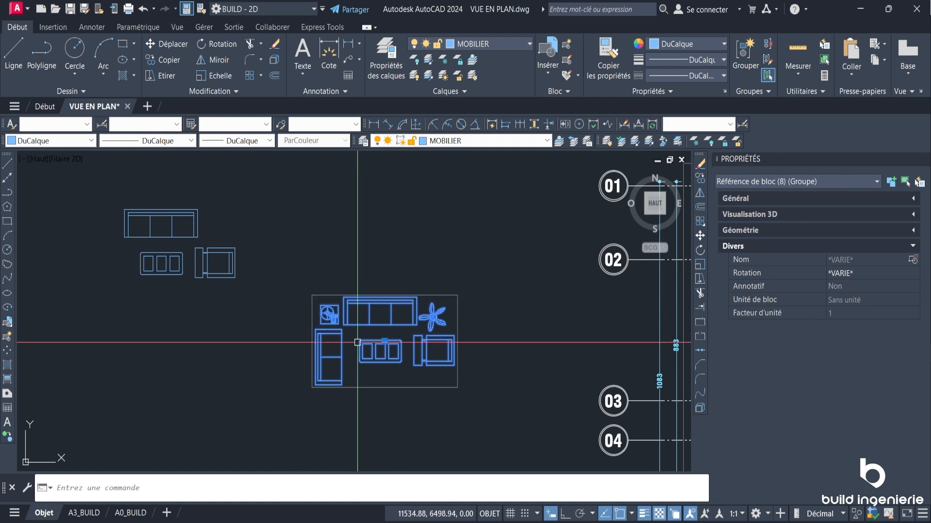
key("Escape")
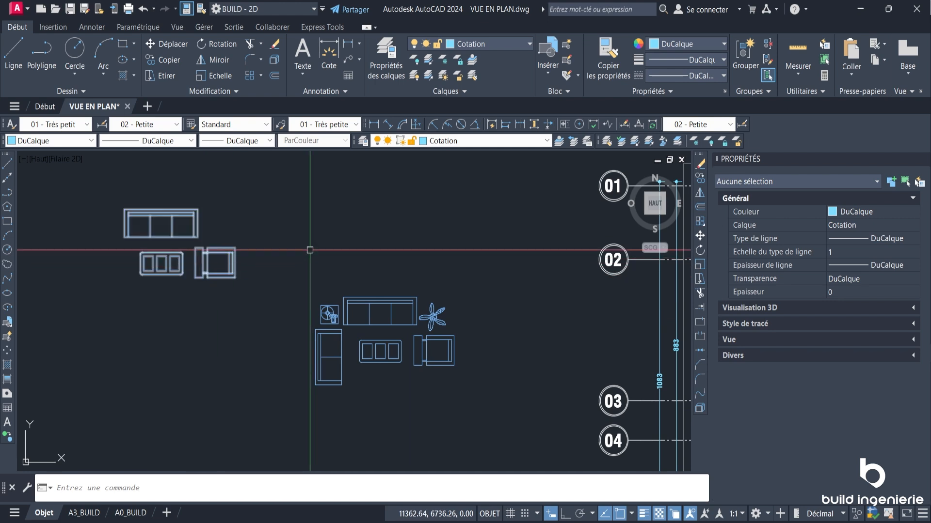
Step: Bring up the group manager, place it clear of the furniture, and include unnamed groups in its list
left_click(749, 91)
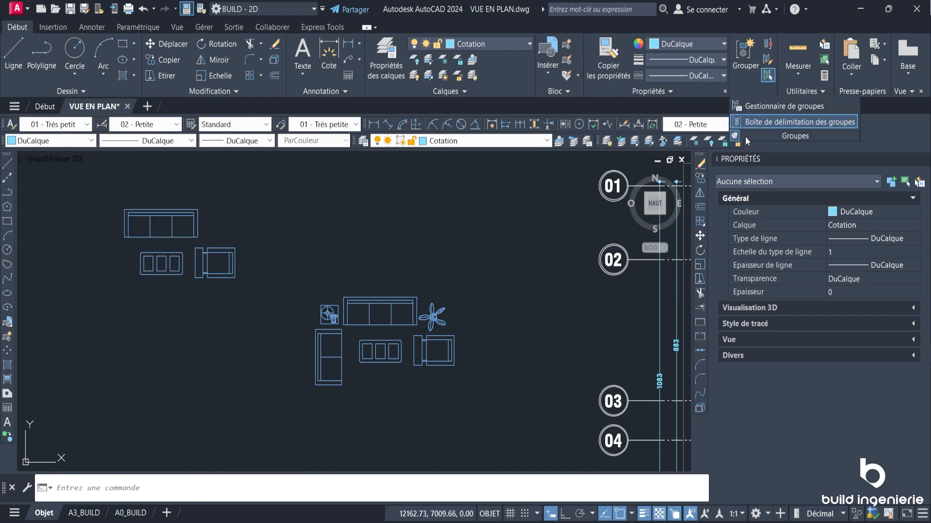
left_click(780, 107)
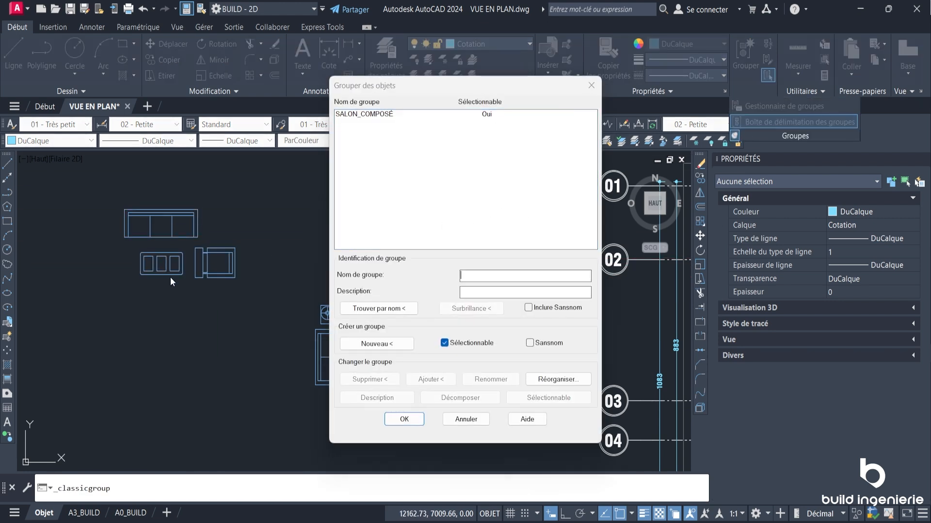
left_click_drag(399, 86, 636, 88)
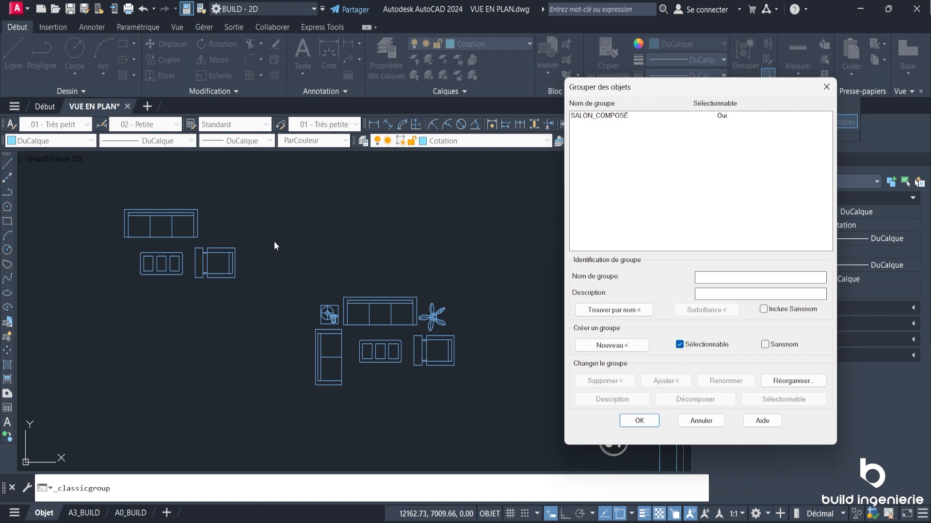
left_click_drag(609, 87, 547, 79)
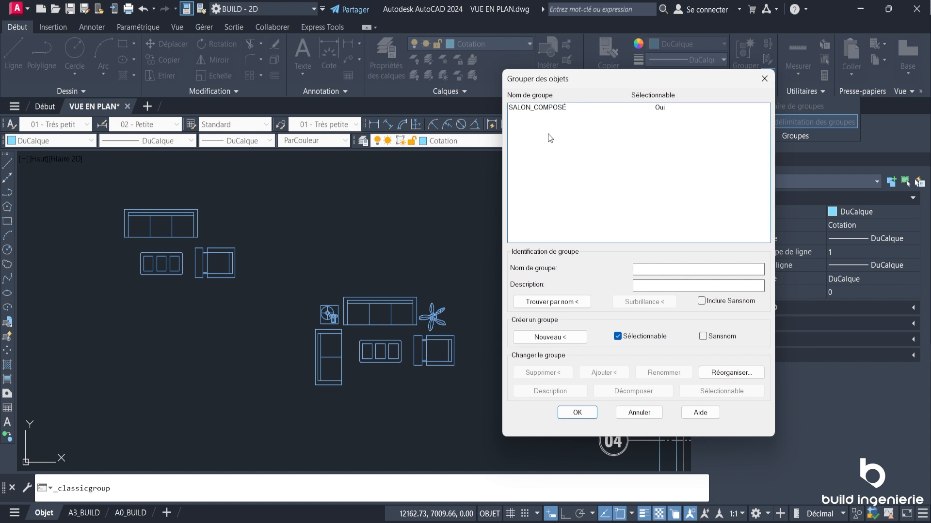
left_click(701, 301)
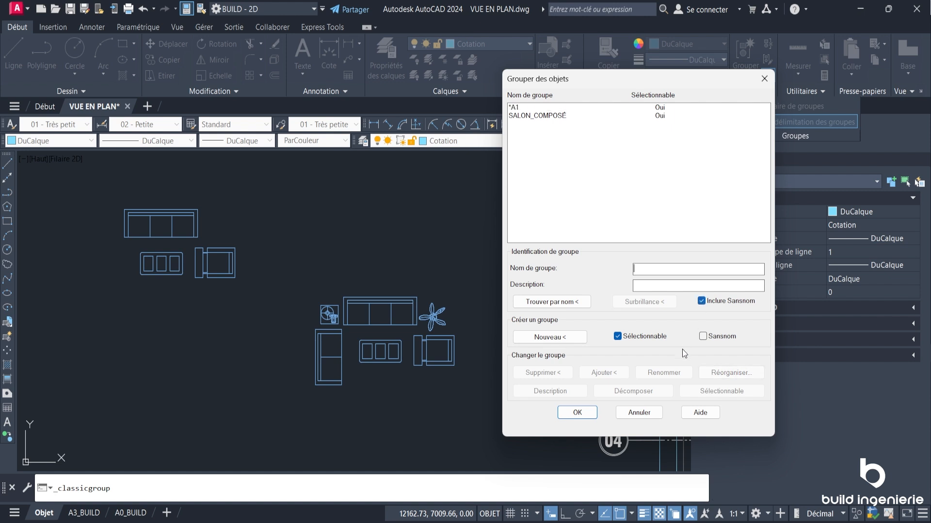
Step: Rename the unnamed group *A1 as salon_simple
left_click(514, 108)
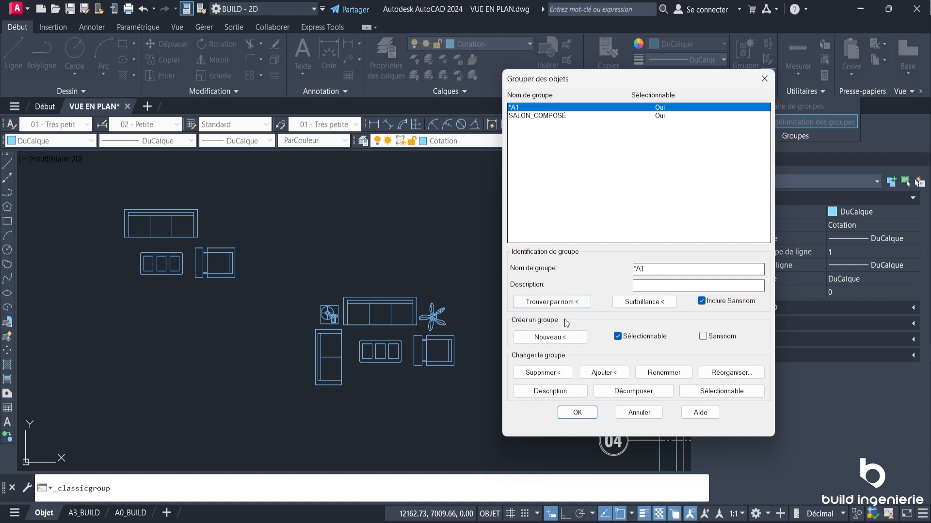
left_click(562, 337)
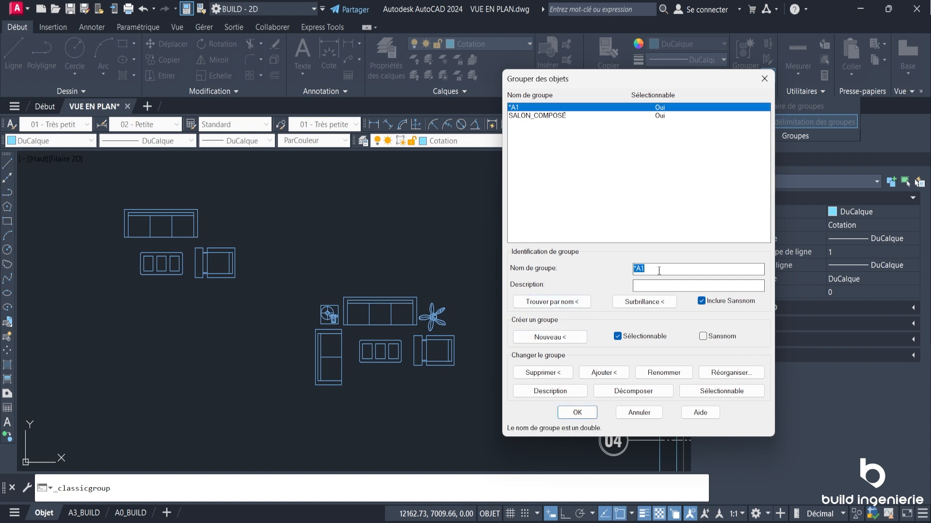
type("salon_simple")
left_click(678, 373)
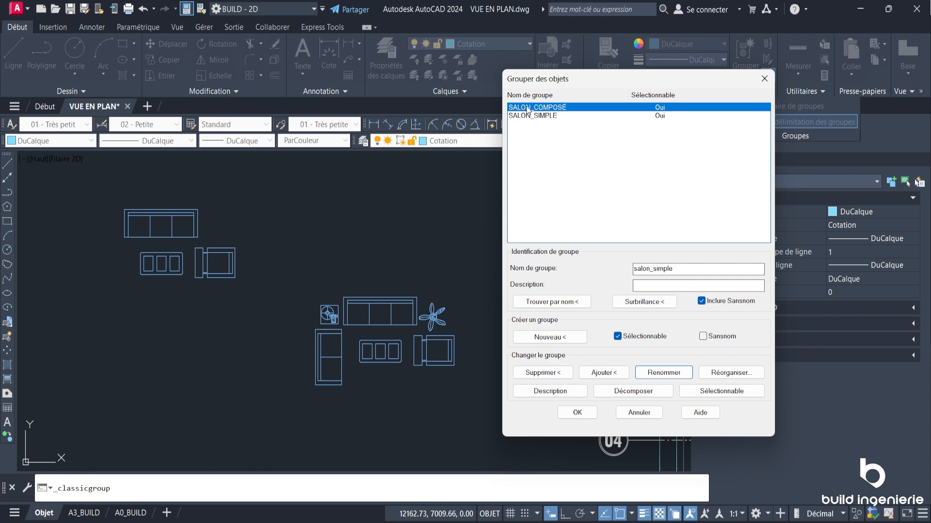
Step: Remove the armchair and the plant from the SALON_COMPOSÉ group
left_click(547, 372)
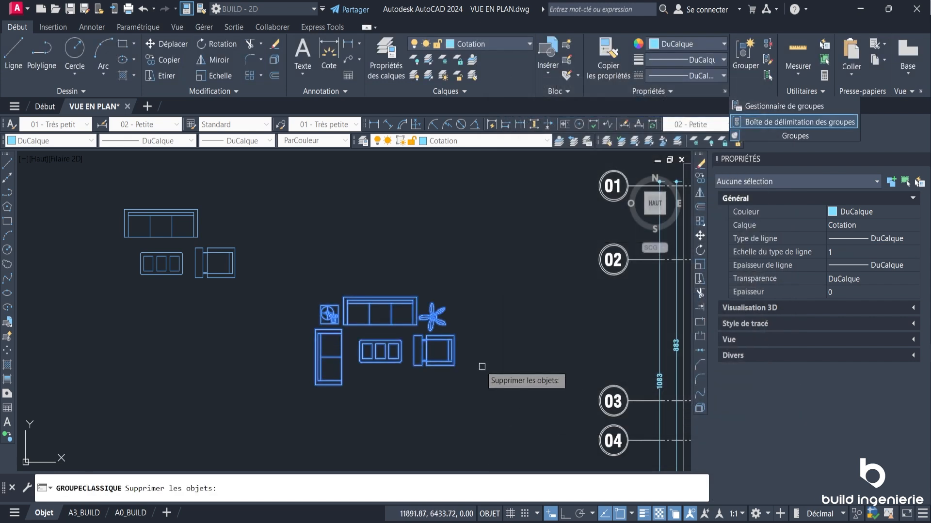
left_click(433, 339)
left_click(433, 320)
key("Return")
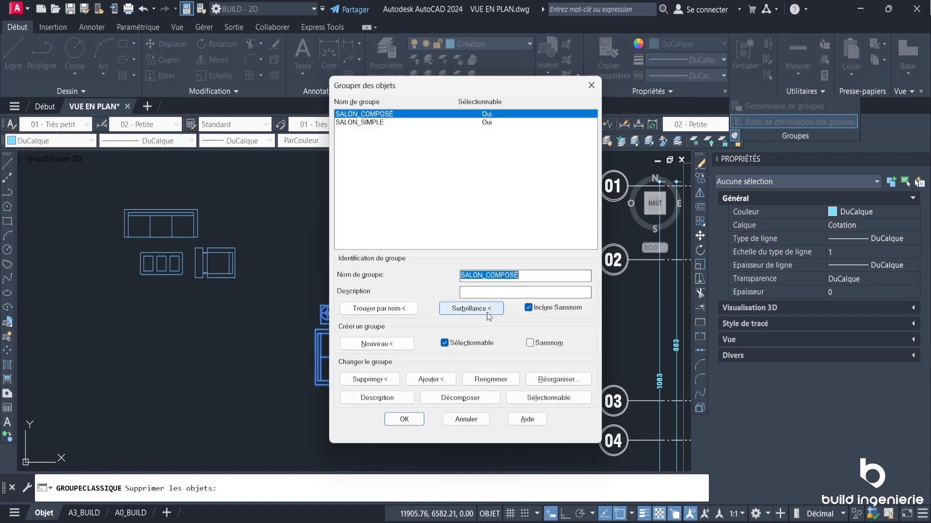
Step: Add the plant and the armchair back to the SALON_COMPOSÉ group
left_click_drag(542, 93, 603, 83)
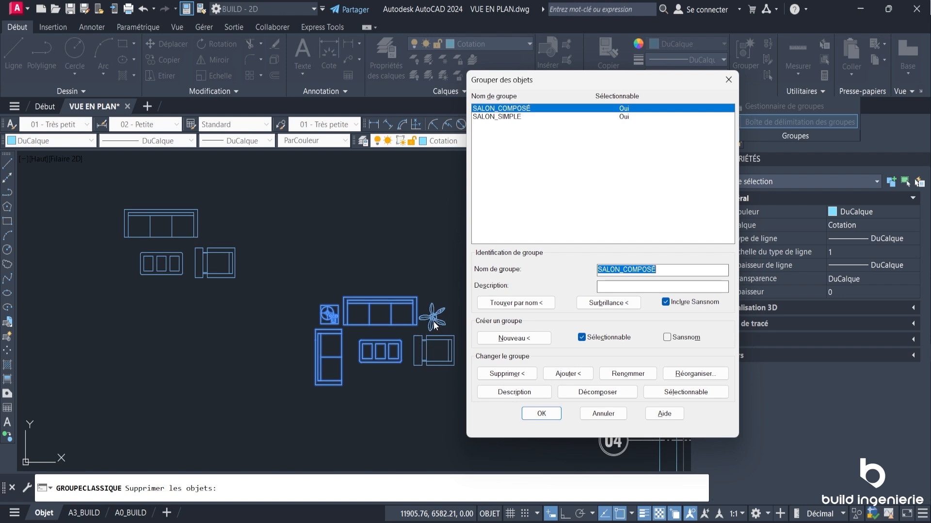
left_click(562, 373)
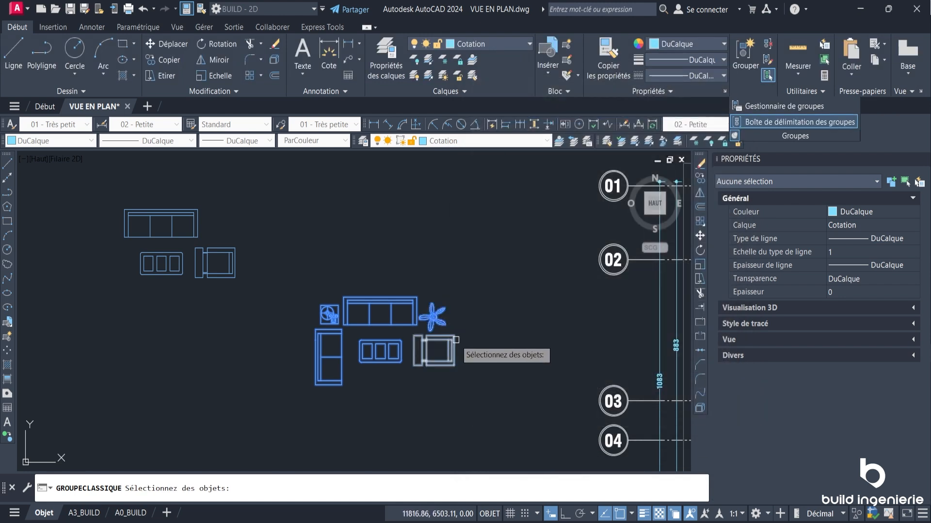
key("Return")
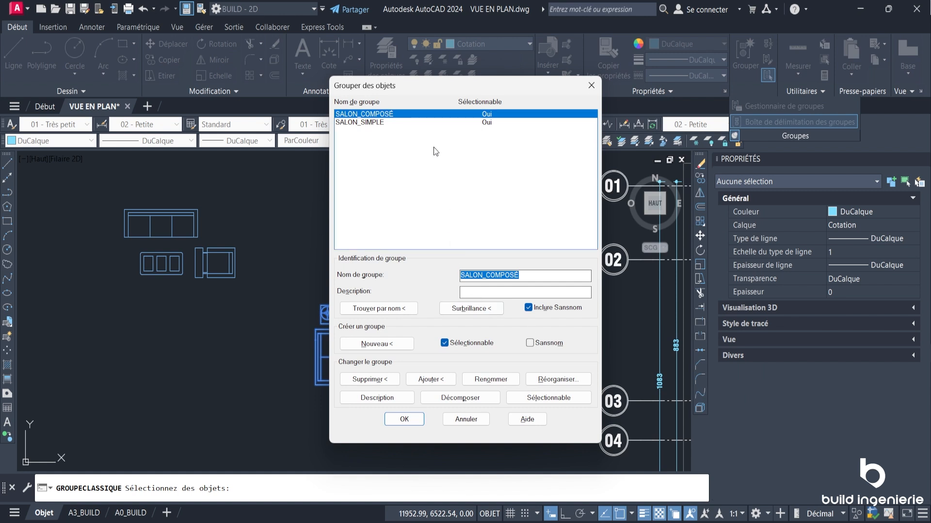
Step: Explode the SALON_COMPOSÉ group and accept the changes in the group manager
left_click_drag(426, 92, 538, 91)
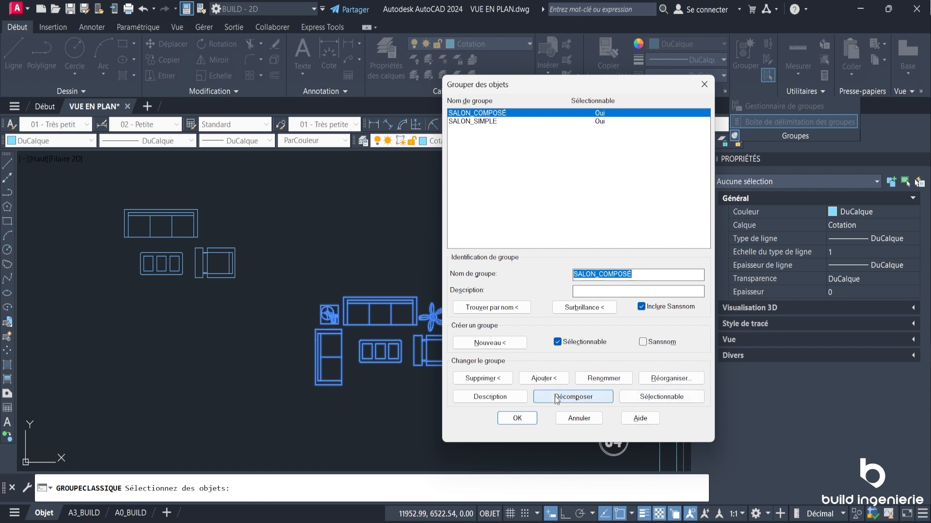
left_click(574, 398)
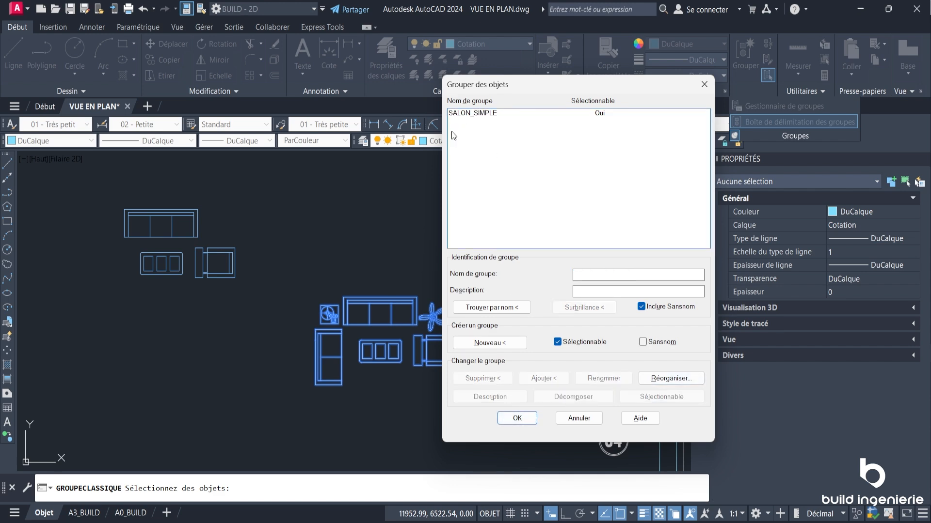
left_click(517, 418)
Step: Compare how the exploded set's pieces and the SALON_SIMPLE group select by picking objects in each set
left_click(410, 321)
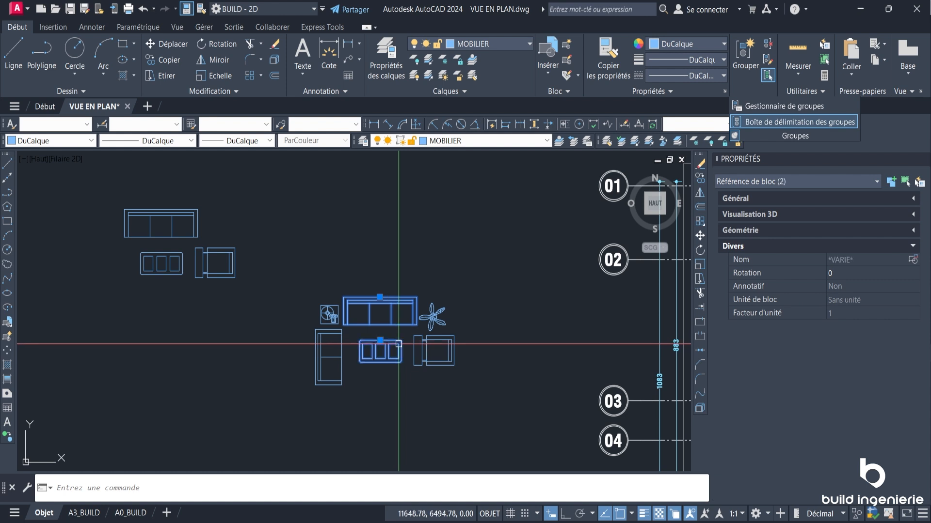
key("Escape")
left_click(419, 323)
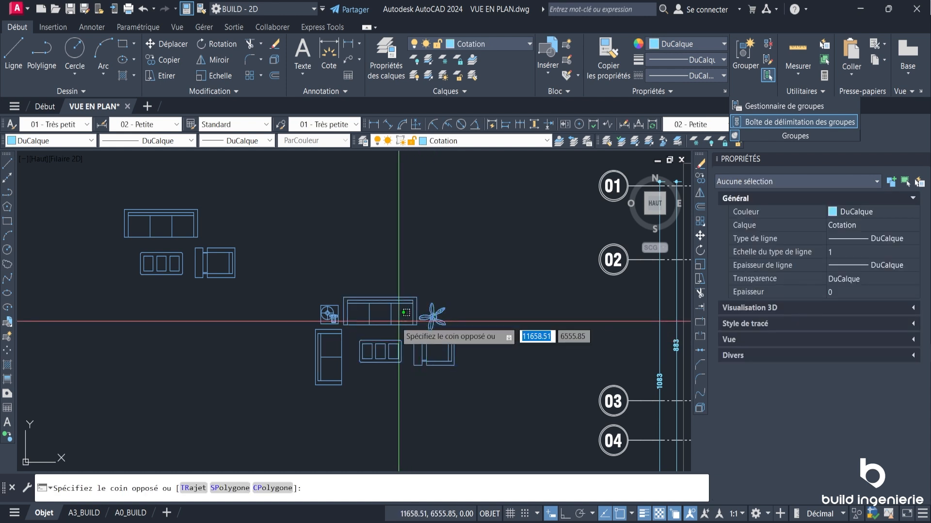
left_click(427, 323)
left_click(231, 246)
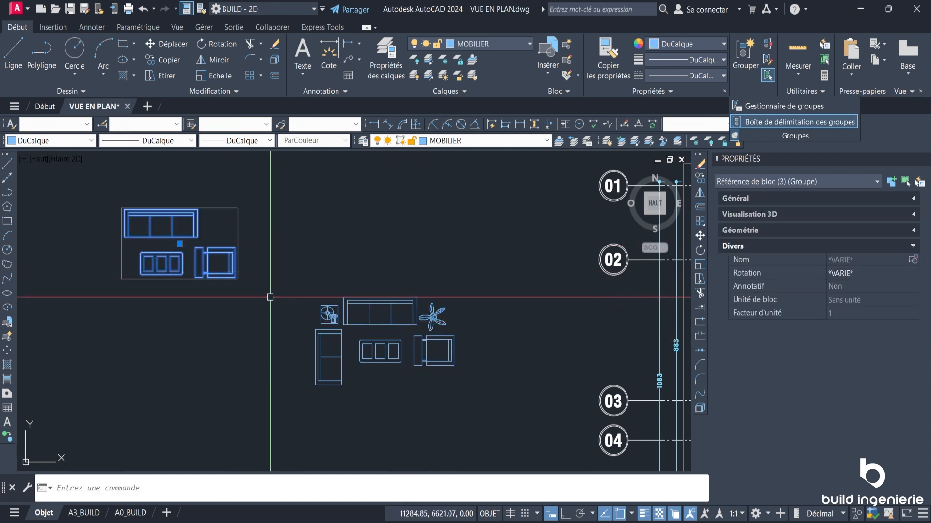
key("Escape")
left_click(204, 242)
key("Escape")
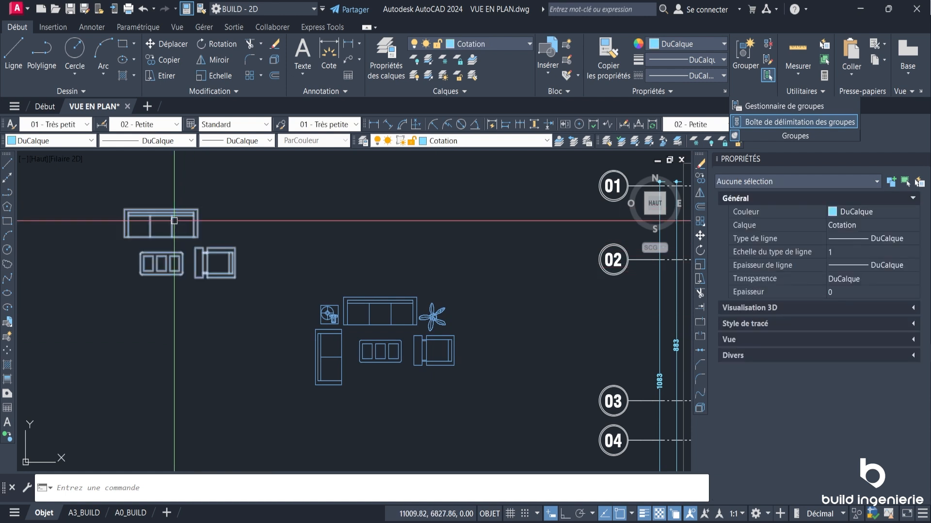
left_click(208, 247)
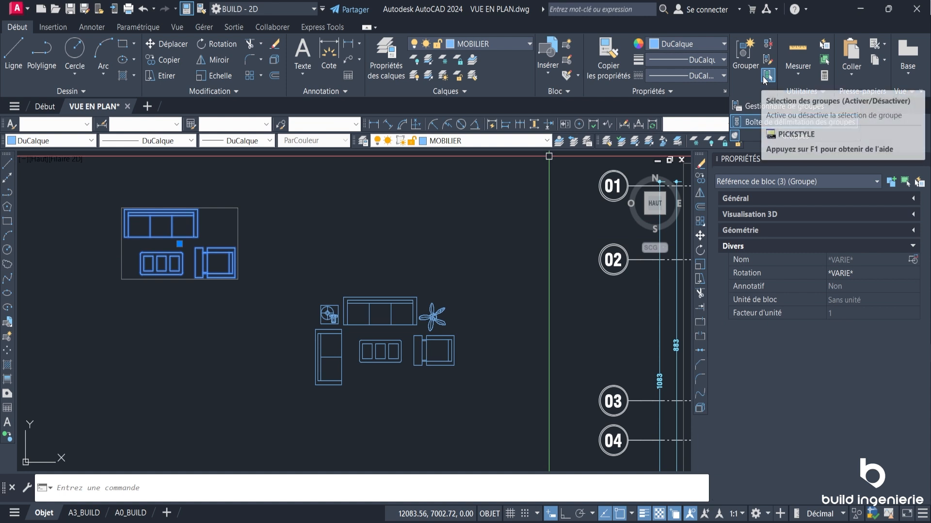
Step: Turn off the group bounding box and select the SALON_SIMPLE group to show each object's own grip
left_click(751, 122)
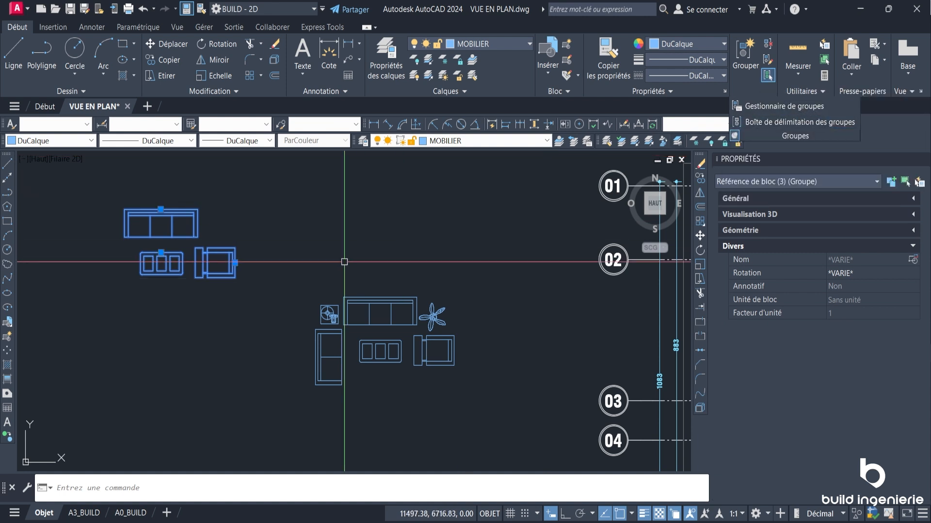
key("Escape")
left_click(229, 259)
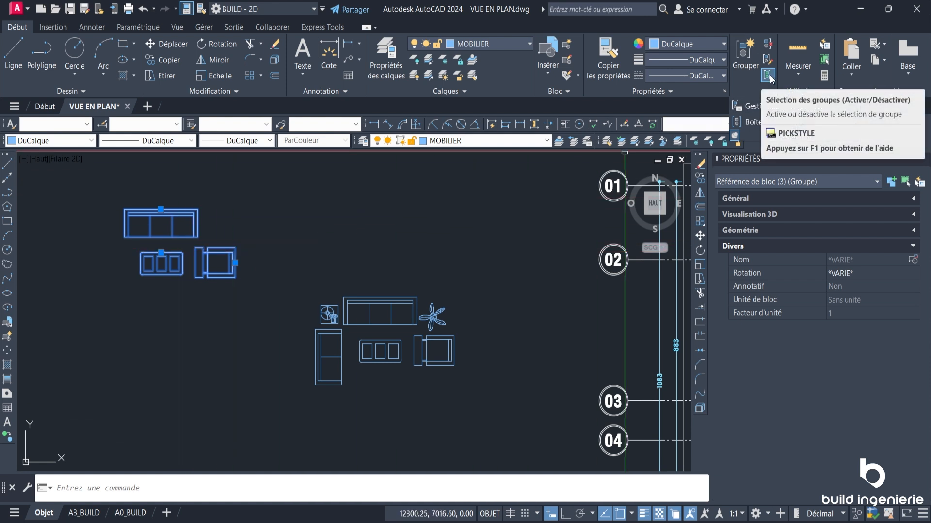
Step: Turn off group selection and pick the armchair, sofa and coffee table of the SALON_SIMPLE group as individual objects
left_click(769, 75)
key("Escape")
left_click(229, 279)
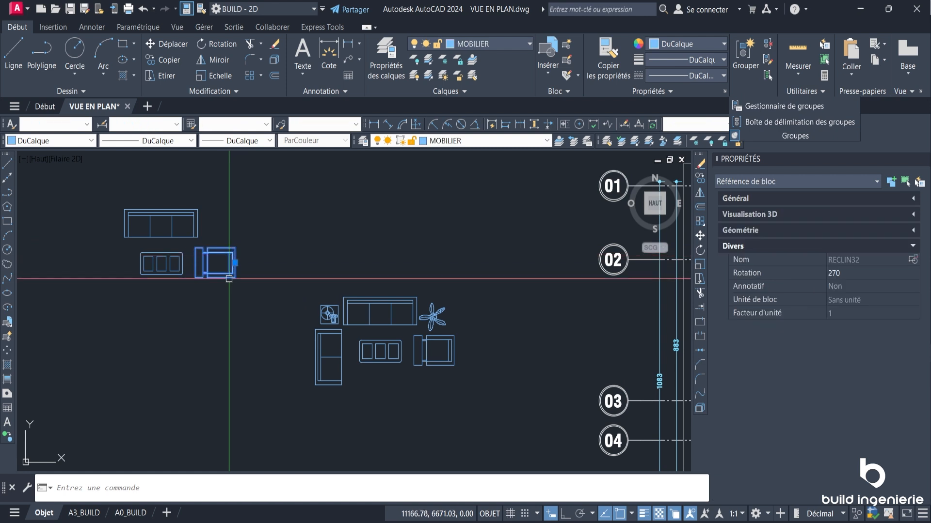
key("Escape")
left_click(185, 237)
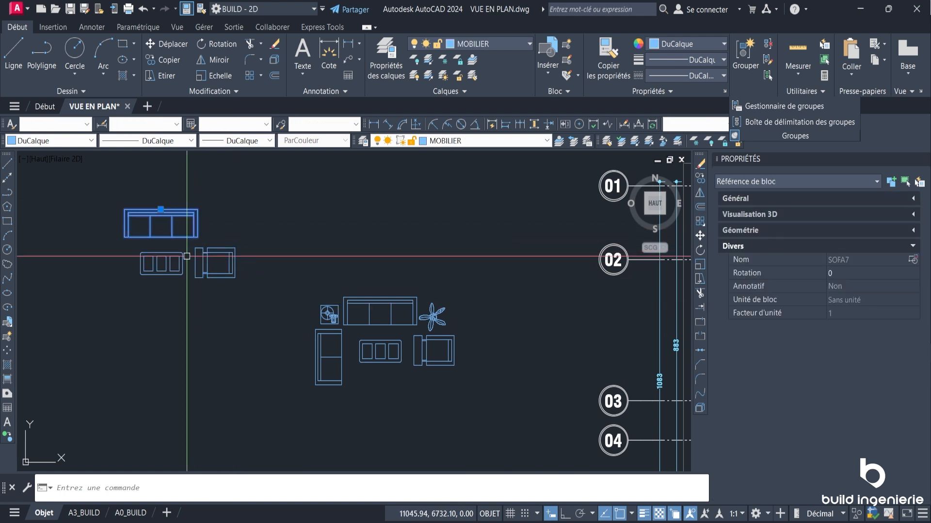
key("Escape")
left_click(182, 255)
key("Escape")
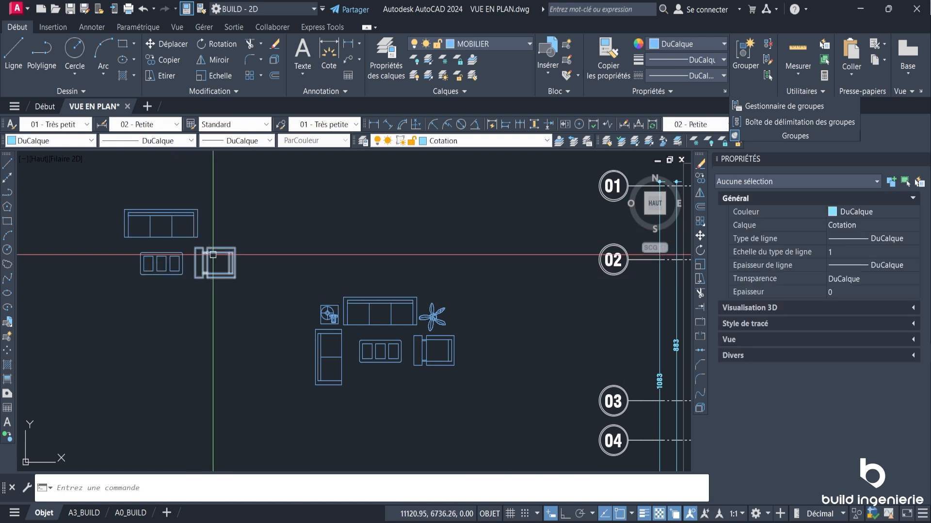
left_click(213, 255)
left_click(200, 232)
left_click(186, 228)
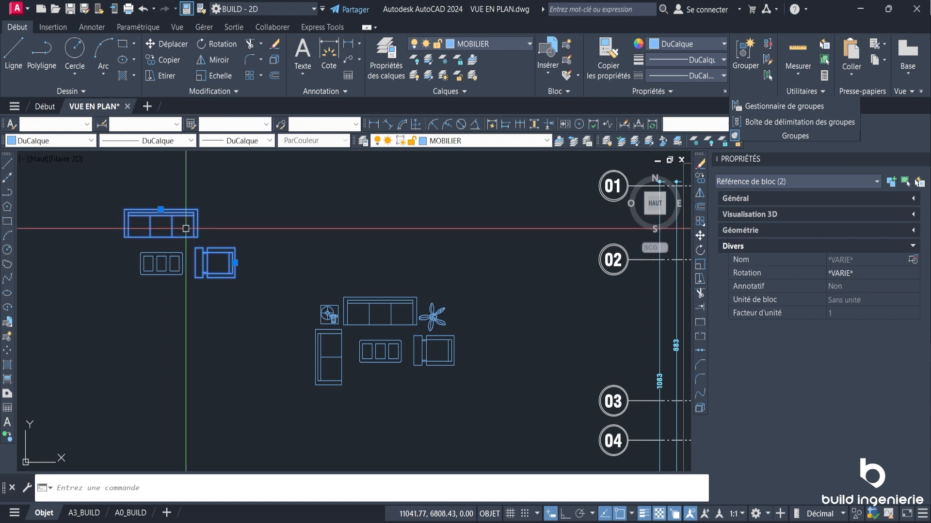
key("Escape")
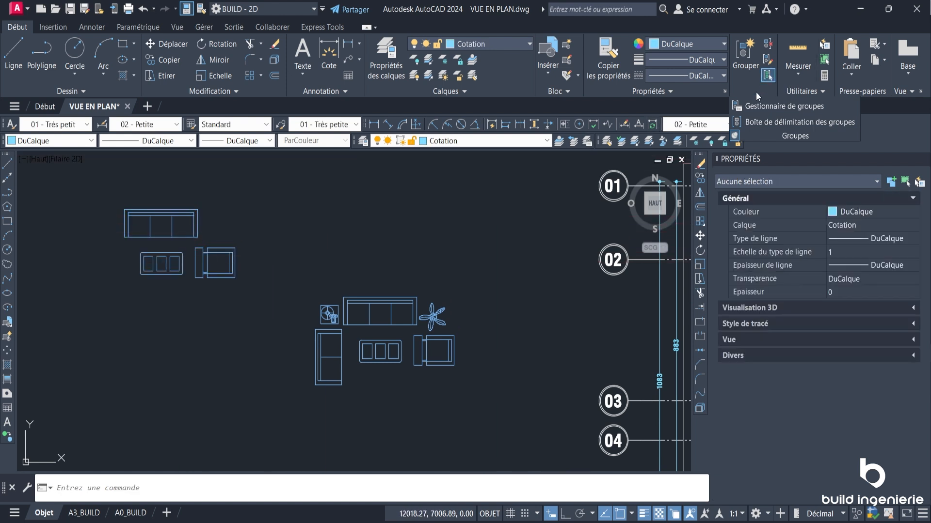
Step: Turn the group bounding box back on and select the SALON_SIMPLE group by its sofa
left_click(800, 122)
left_click(168, 210)
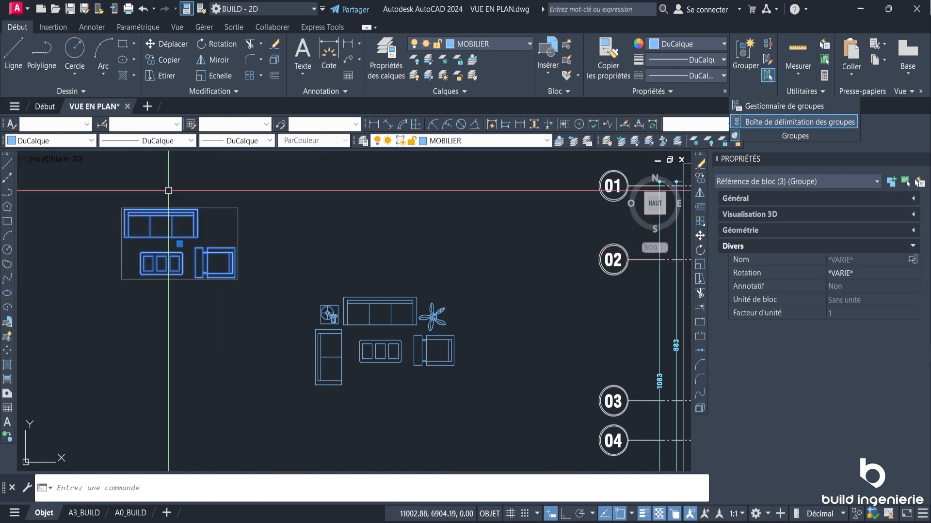
Step: Disable group selection with the bounding box option active, and pick the SALON_SIMPLE armchair and coffee table separately
left_click(768, 75)
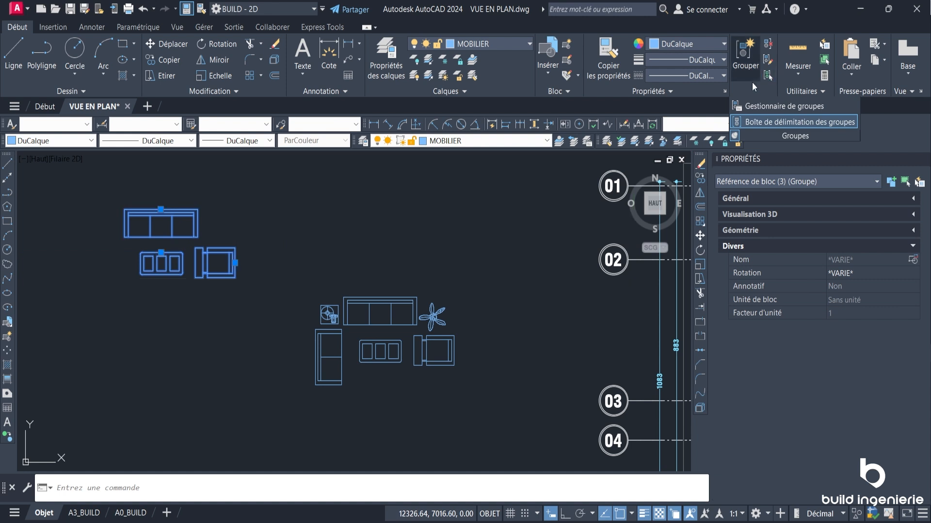
key("Escape")
left_click(235, 262)
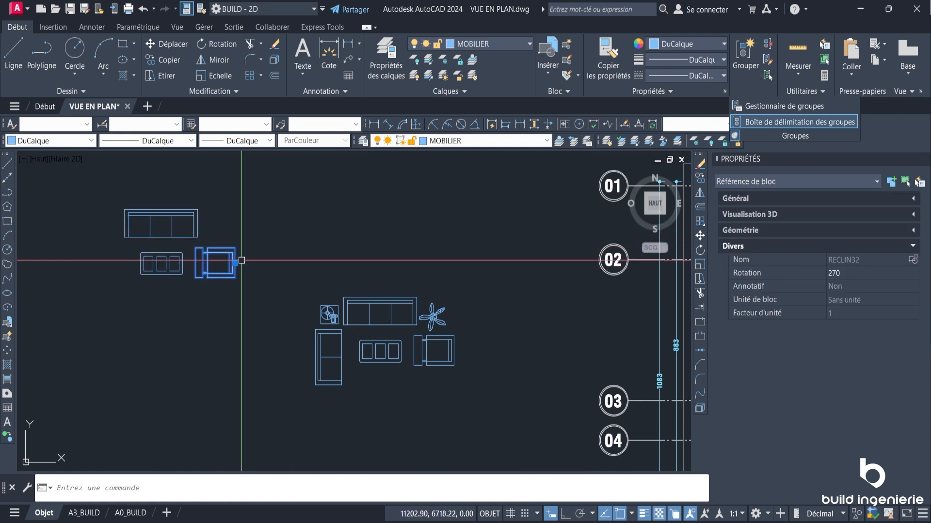
left_click(767, 76)
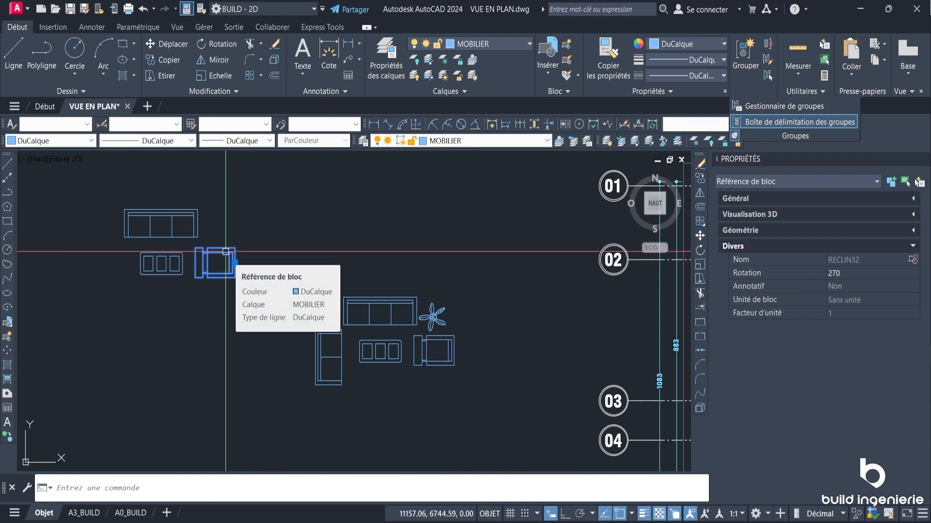
key("Escape")
left_click(170, 253)
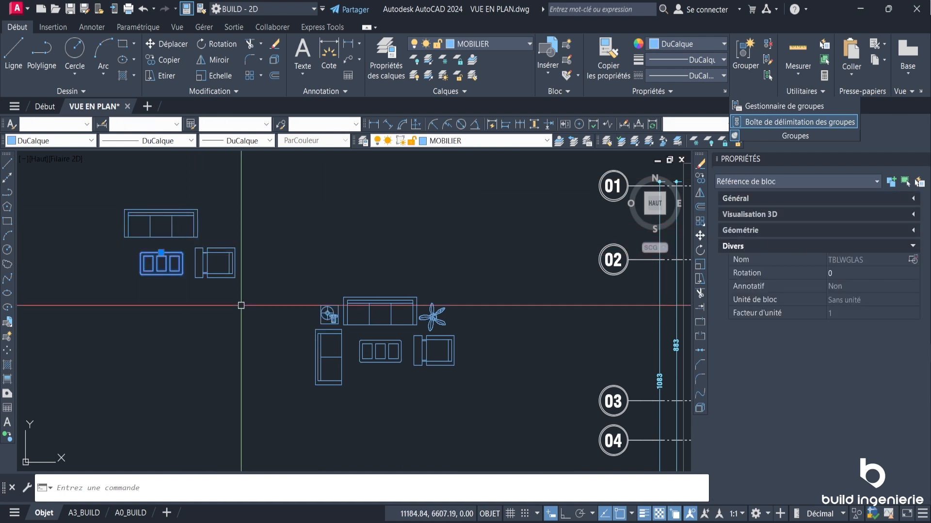
key("Escape")
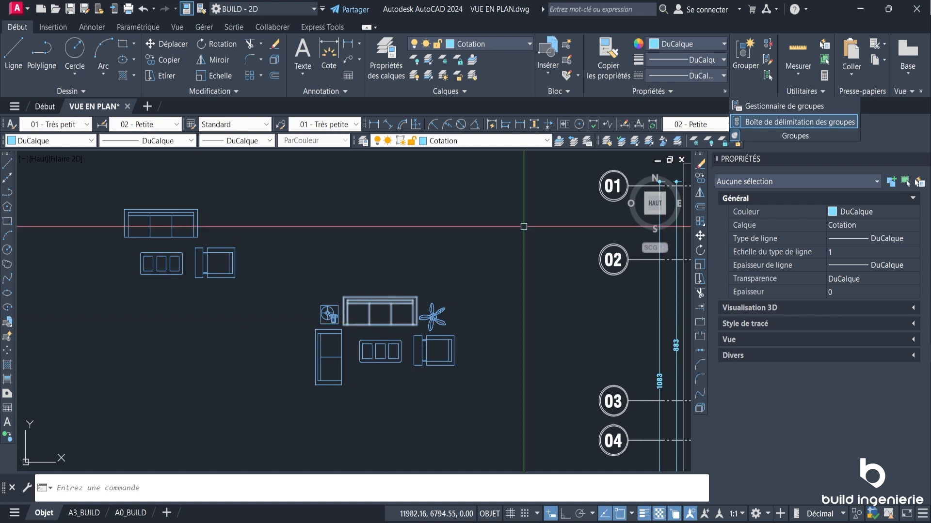
Step: Turn group selection back on and check it by picking different pieces of the SALON_SIMPLE group
left_click(768, 75)
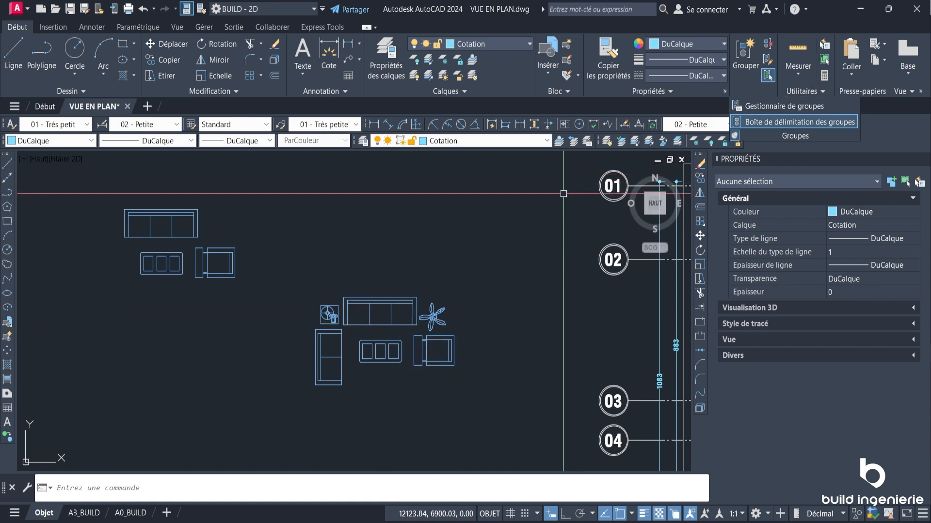
left_click(208, 254)
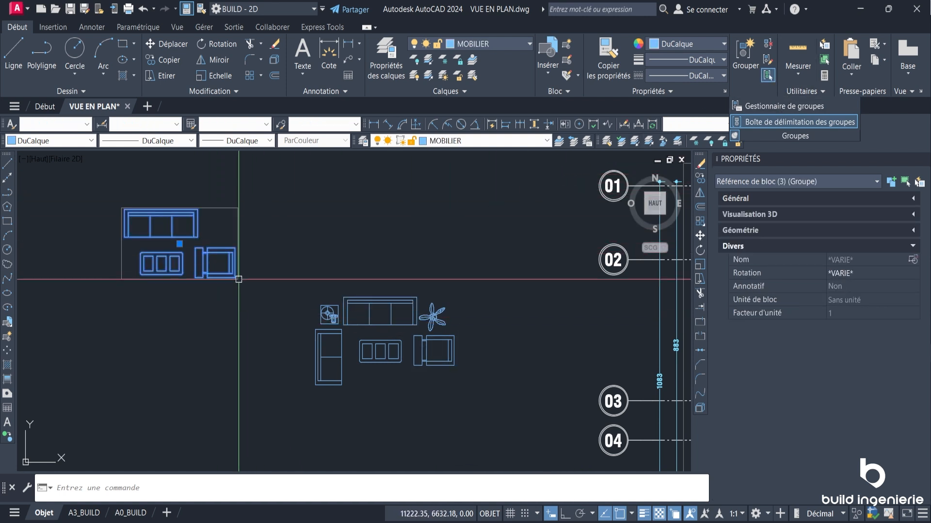
key("Escape")
middle_click_drag(199, 272, 259, 294)
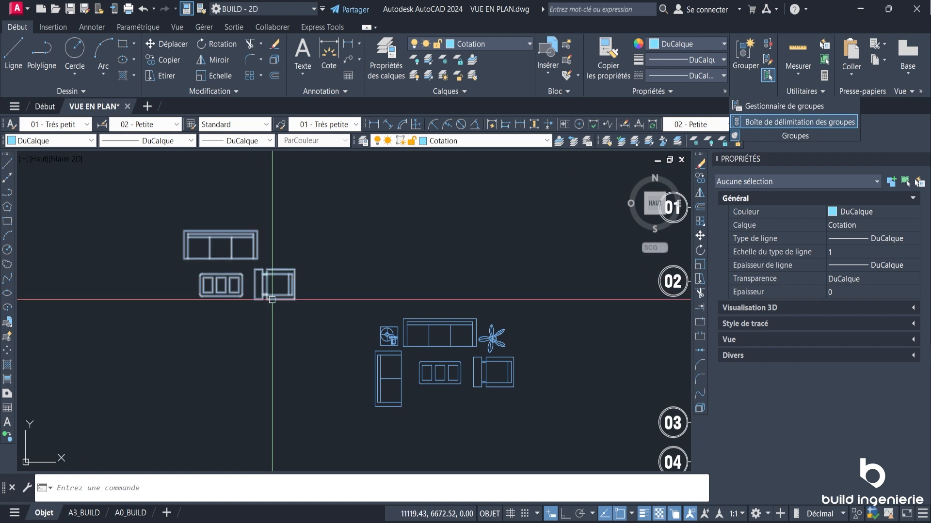
left_click(254, 279)
key("Escape")
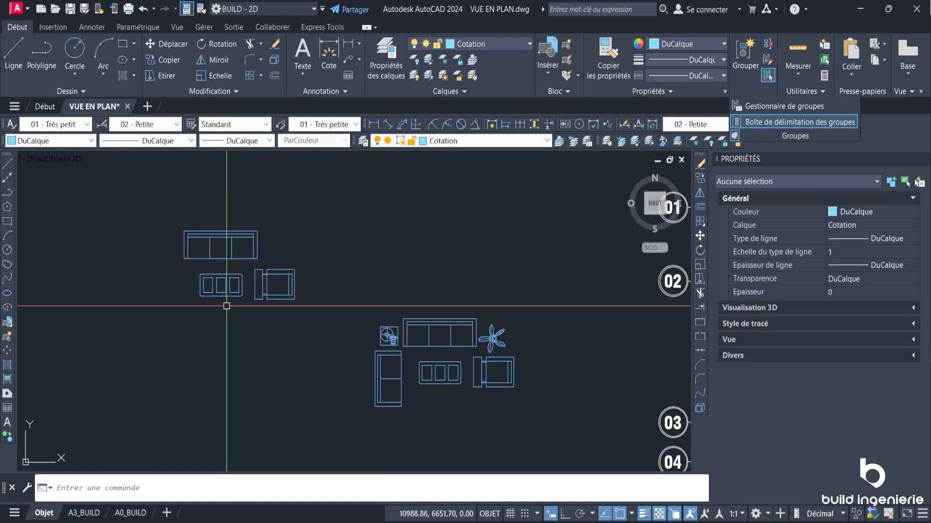
left_click(216, 245)
key("Escape")
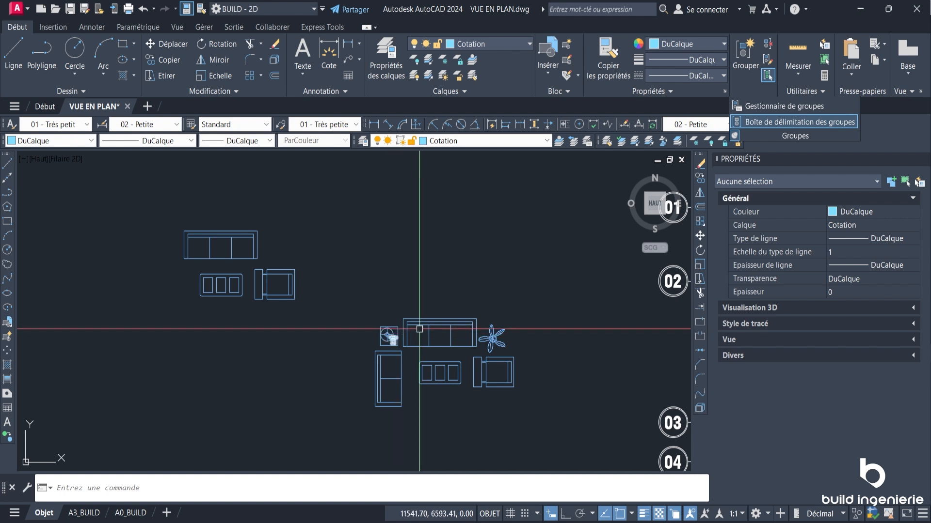
Step: Select the loveseat in the exploded furniture set
left_click(396, 350)
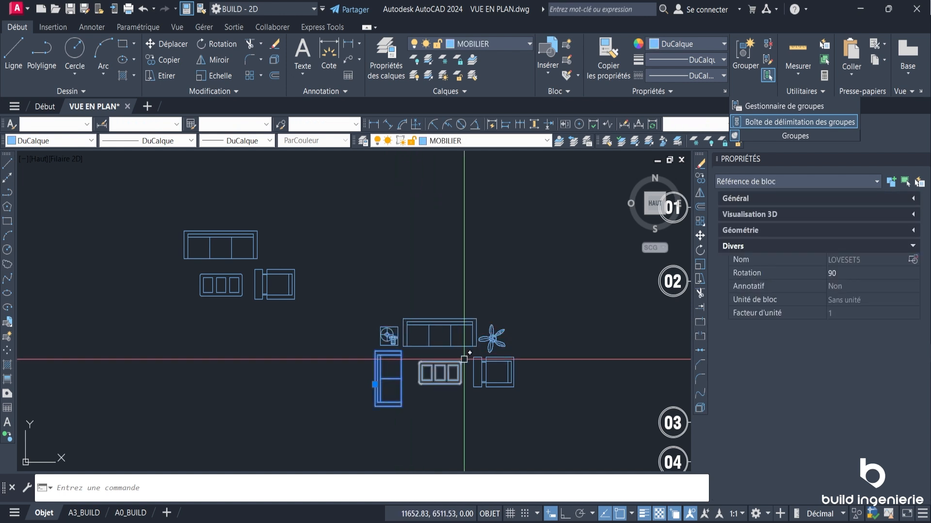